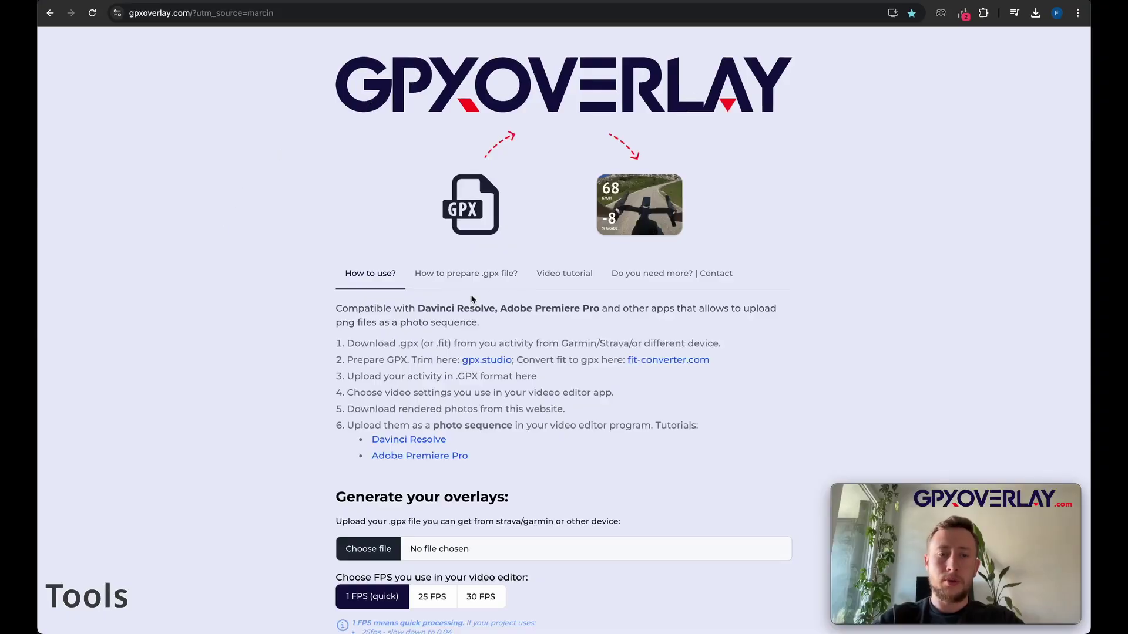
- Review the GPX Overlay how-to, highlighting 'photo sequence' and the compatible video editors, between Strava and gpx.studio tabs
drag(403, 327, 478, 333)
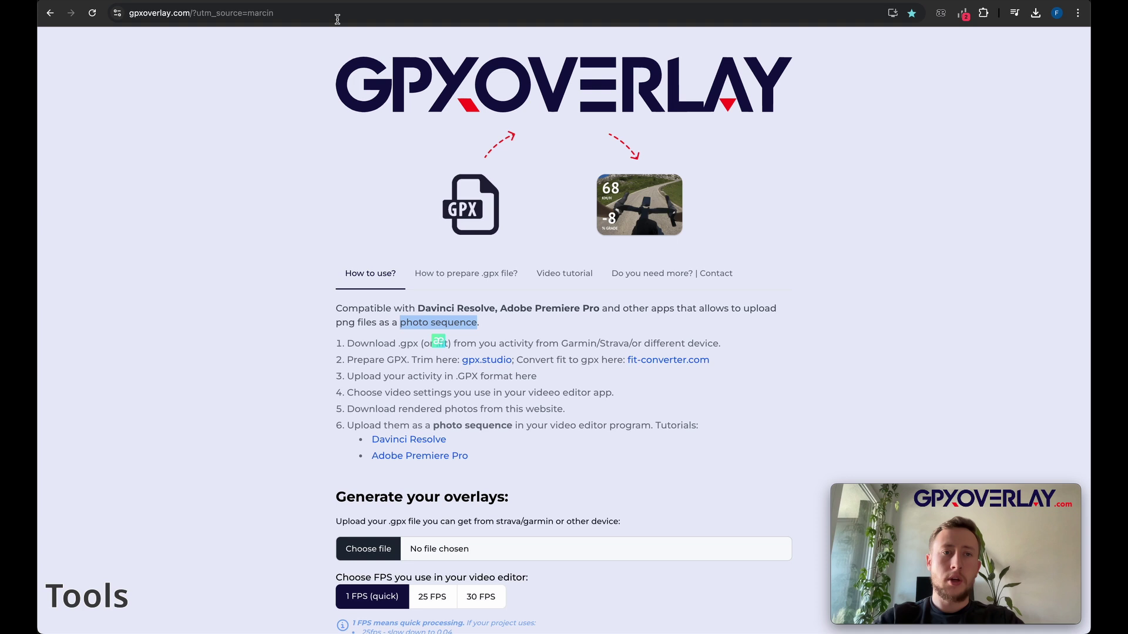
click(321, 1)
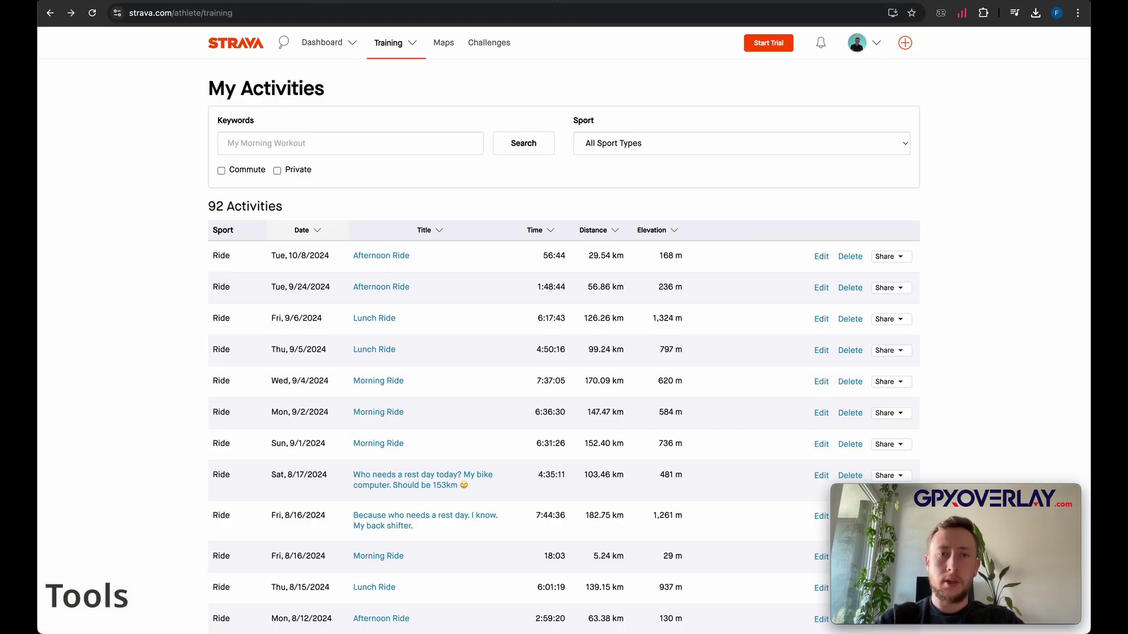
click(556, 1)
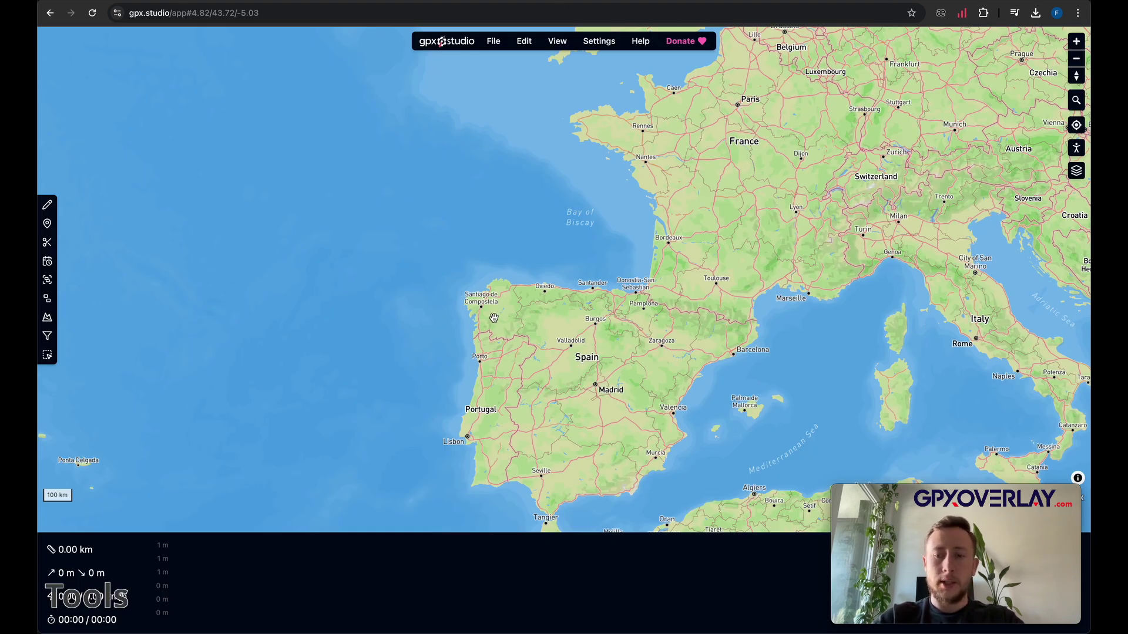
scroll(493, 341, up, 2)
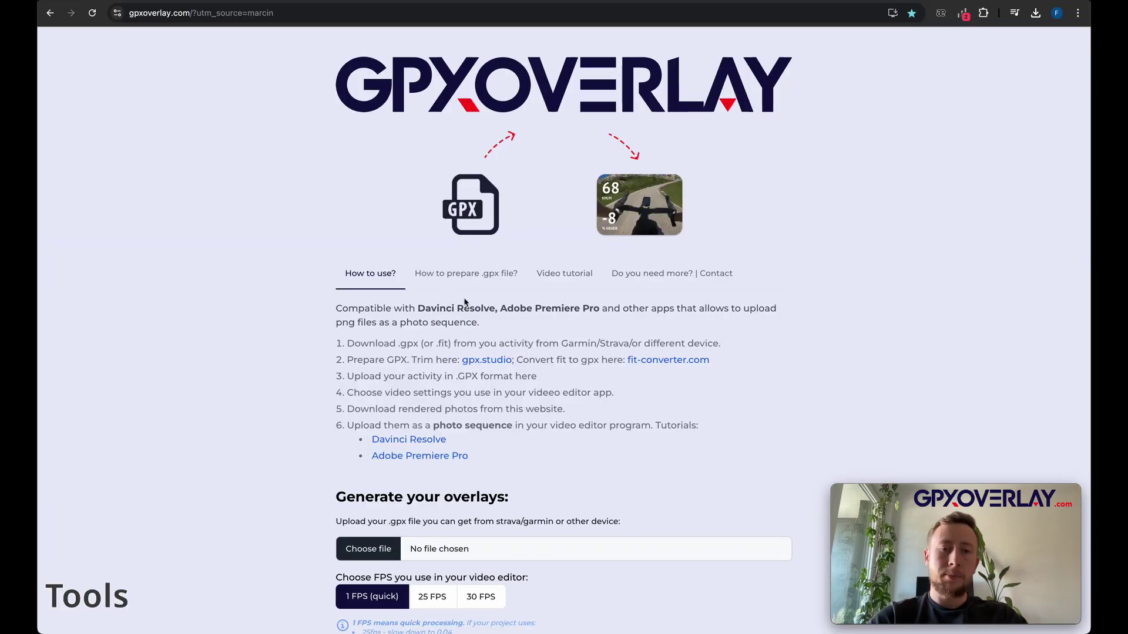
drag(400, 325, 600, 310)
click(502, 309)
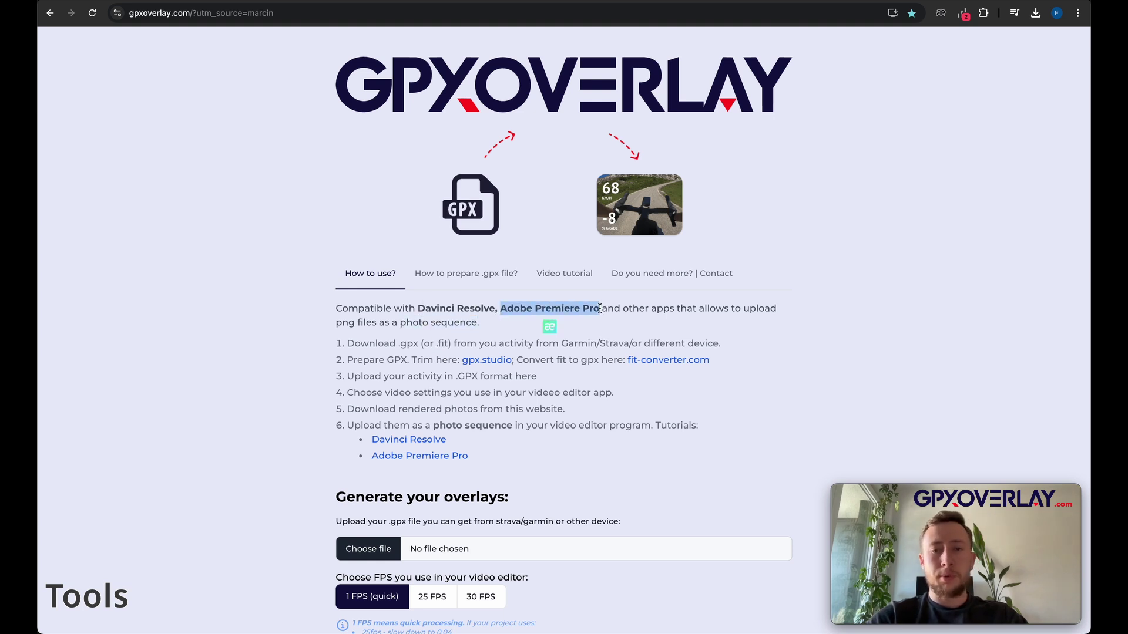
drag(418, 309, 496, 310)
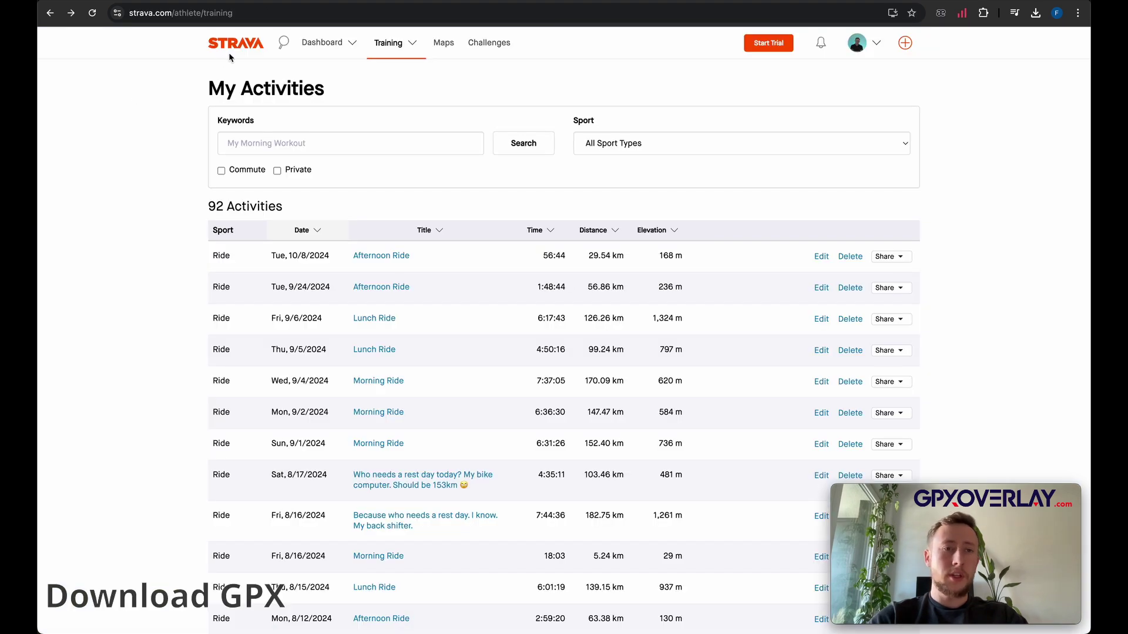
- Open the Strava ride's extra actions menu to export its GPX track
mouse_move(385, 50)
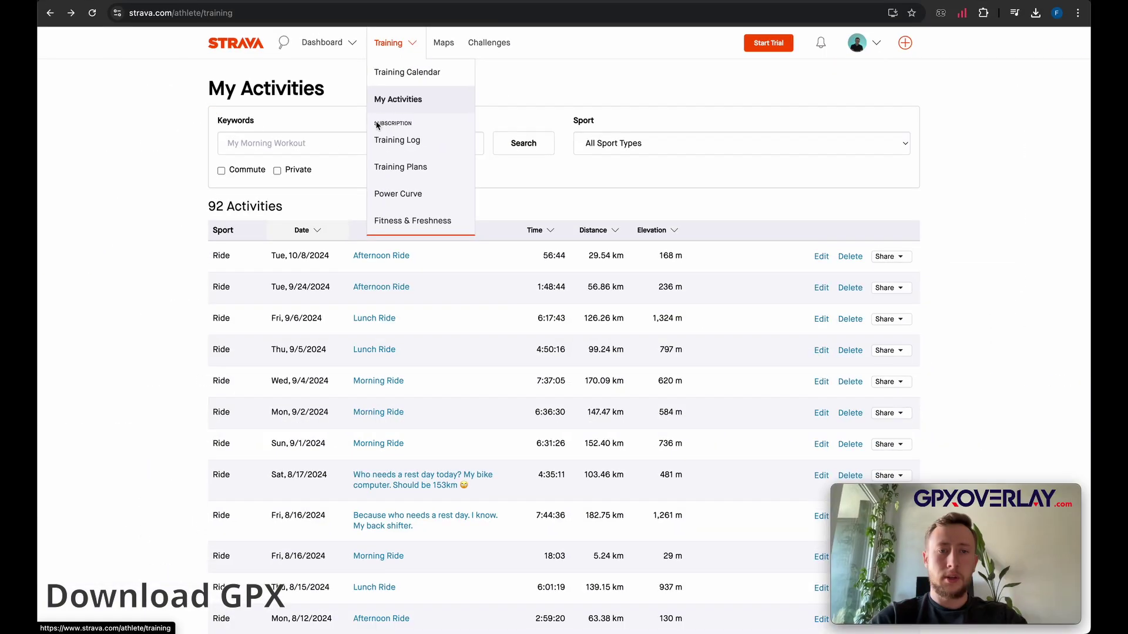
scroll(435, 434, down, 3)
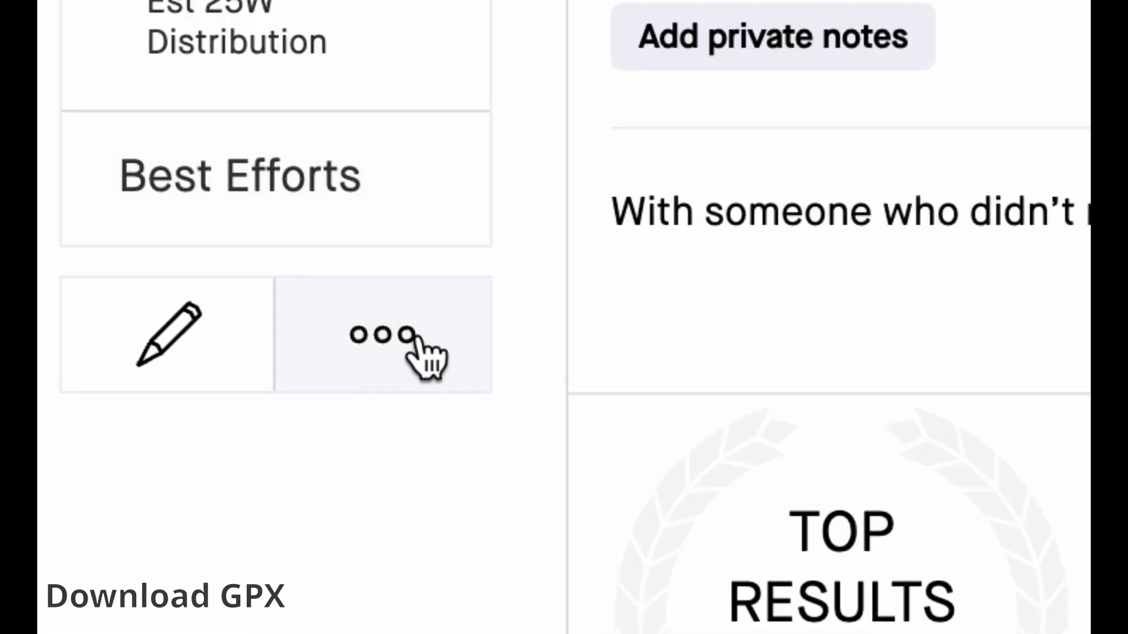
click(418, 335)
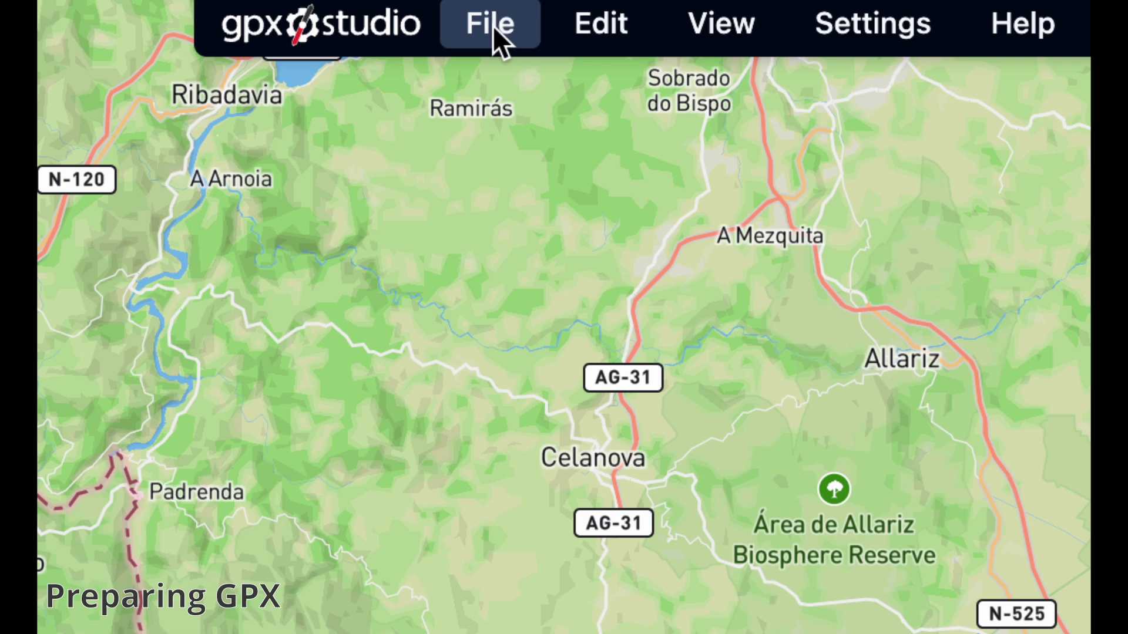
- Check the File menu, then zoom the map in on the Morning_Ride track's loops near OU-312
click(494, 43)
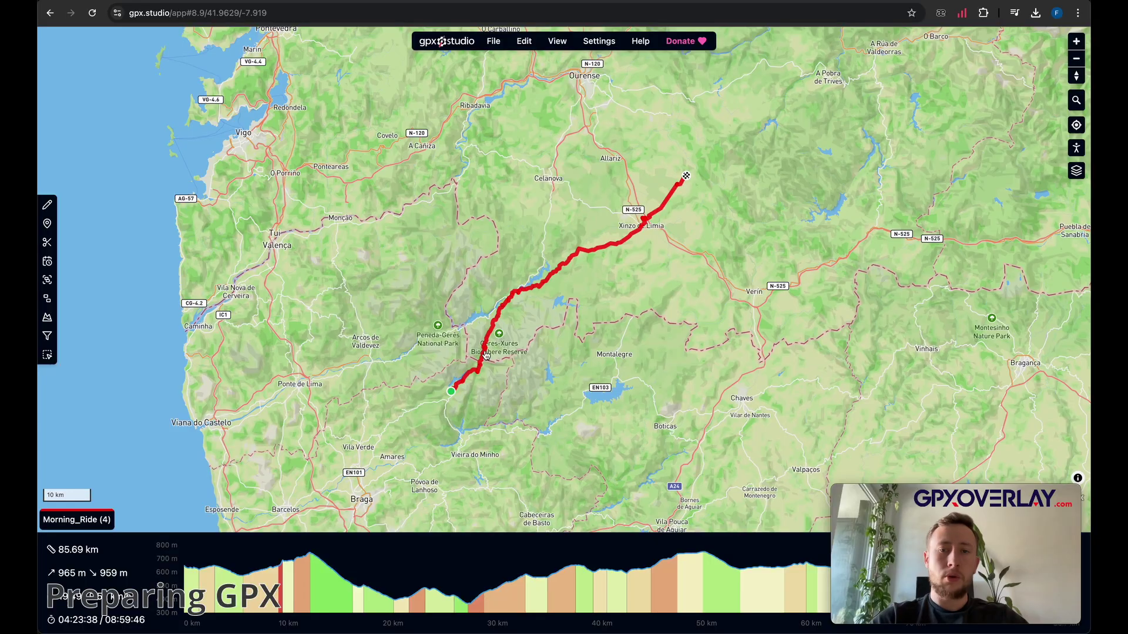
scroll(505, 317, up, 2)
drag(511, 330, 562, 286)
scroll(562, 285, up, 8)
scroll(562, 285, down, 2)
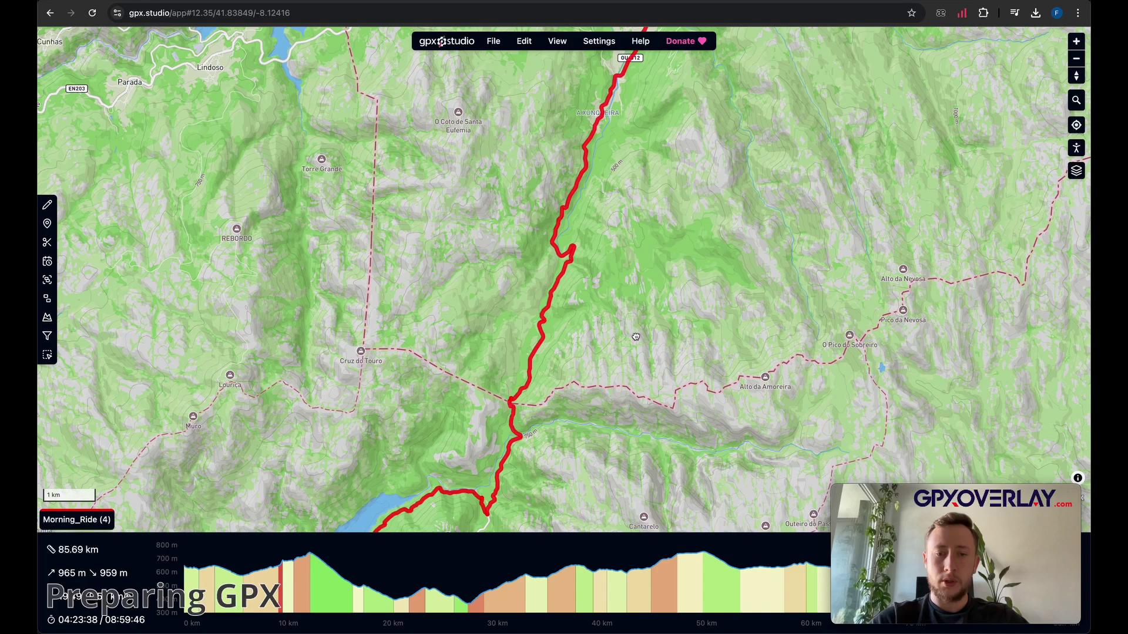
scroll(525, 396, up, 15)
scroll(455, 369, up, 3)
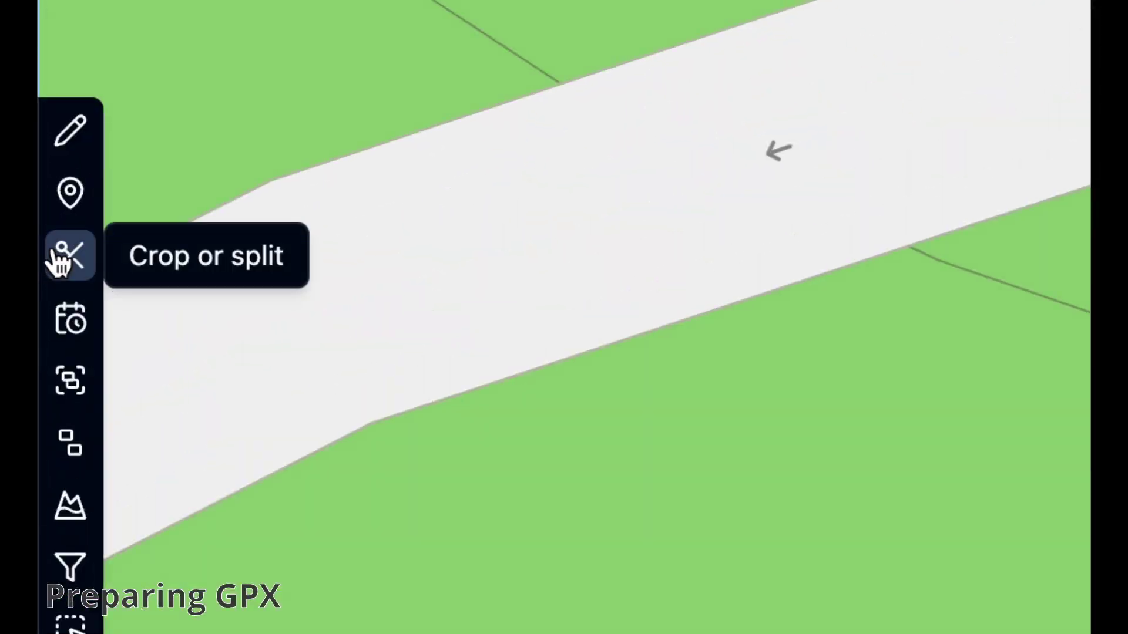
- Split the Morning_Ride trace at the small loop and again further north with Crop or split
click(44, 244)
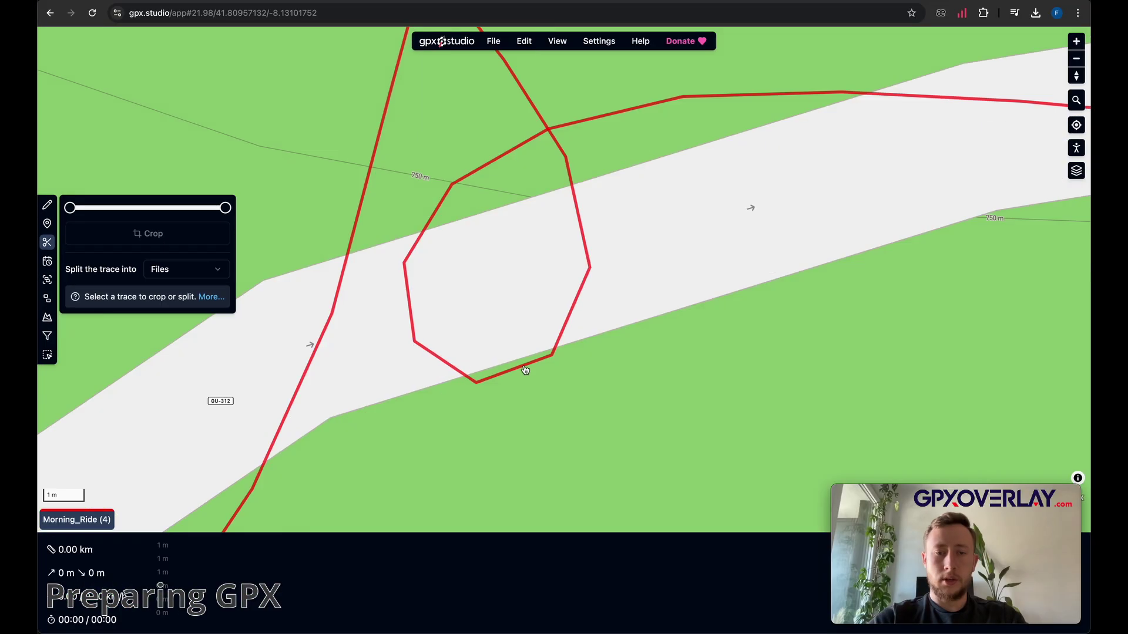
click(525, 369)
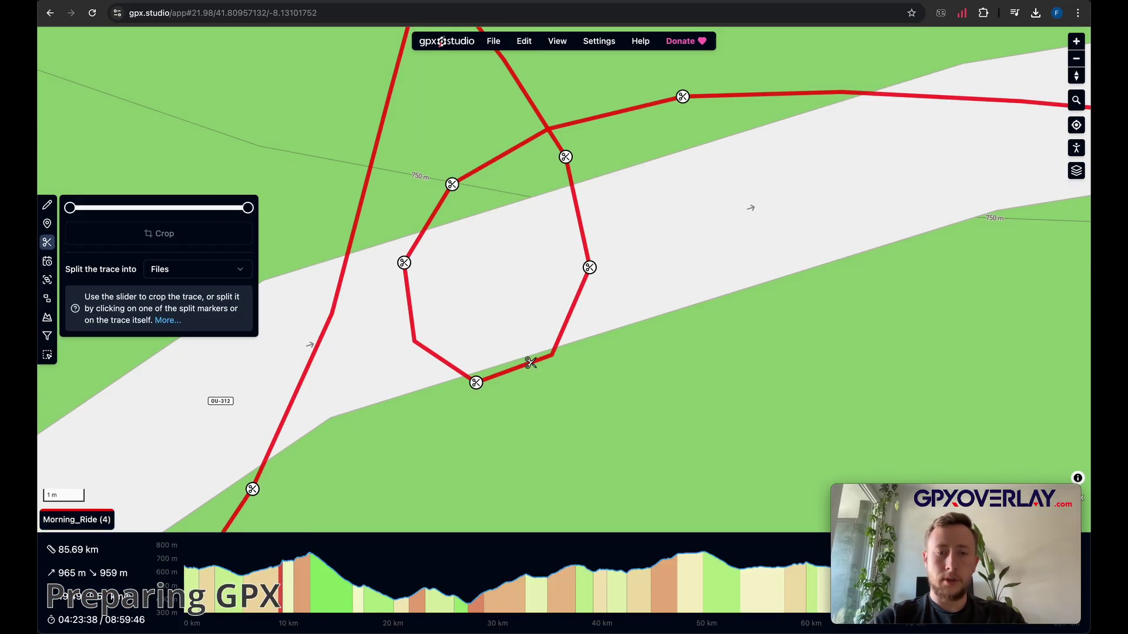
click(518, 367)
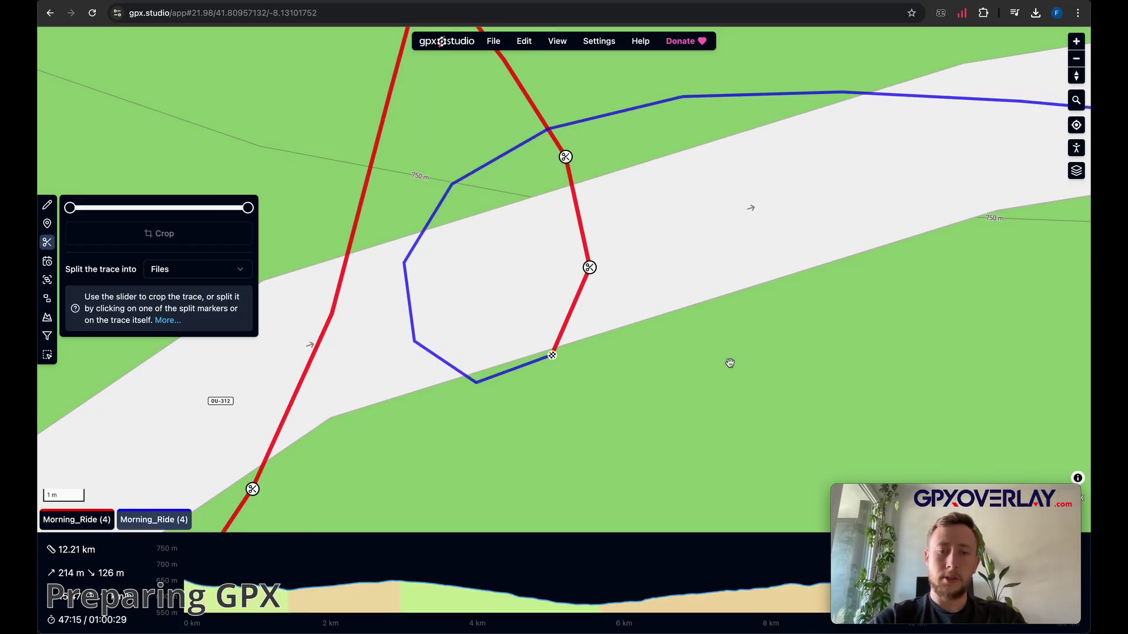
scroll(729, 362, down, 10)
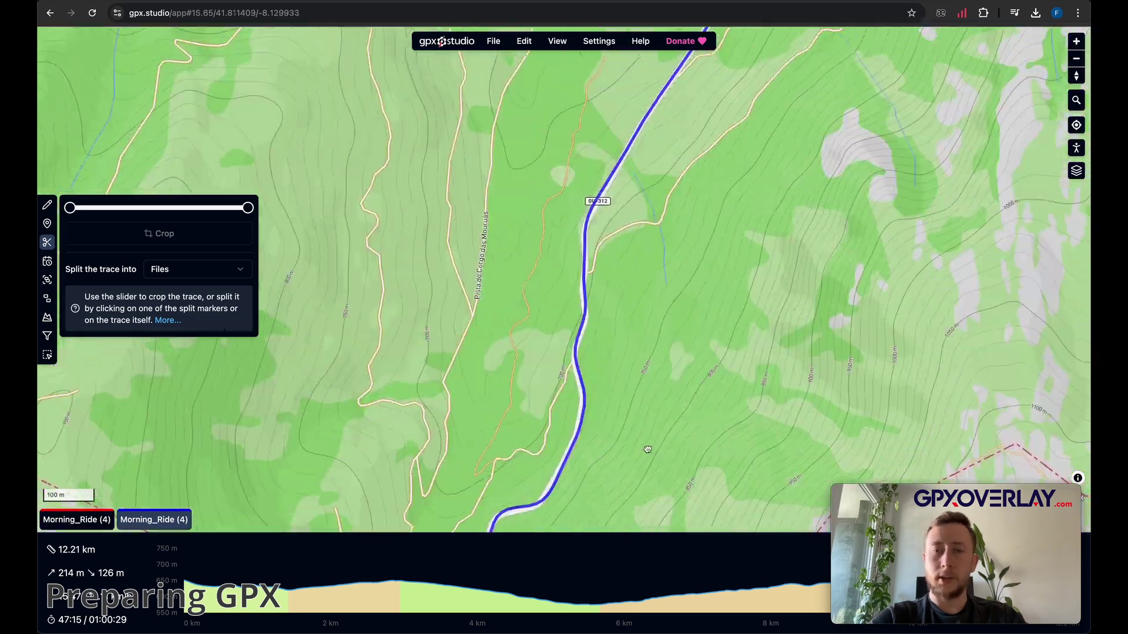
scroll(647, 450, down, 4)
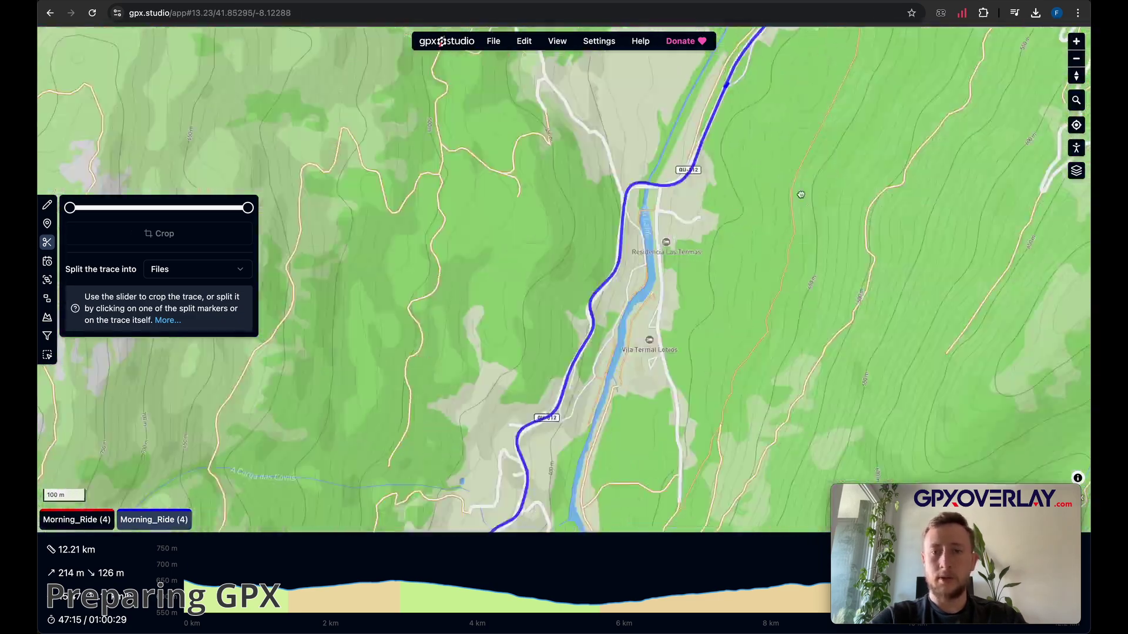
scroll(712, 223, up, 10)
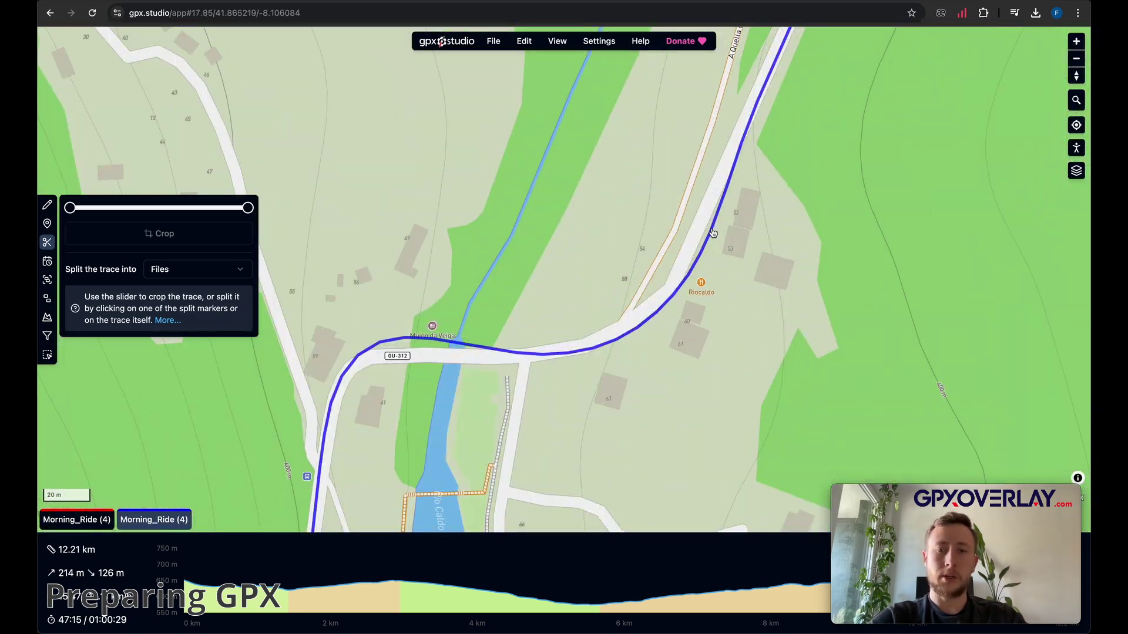
click(712, 232)
key(Escape)
scroll(606, 267, down, 12)
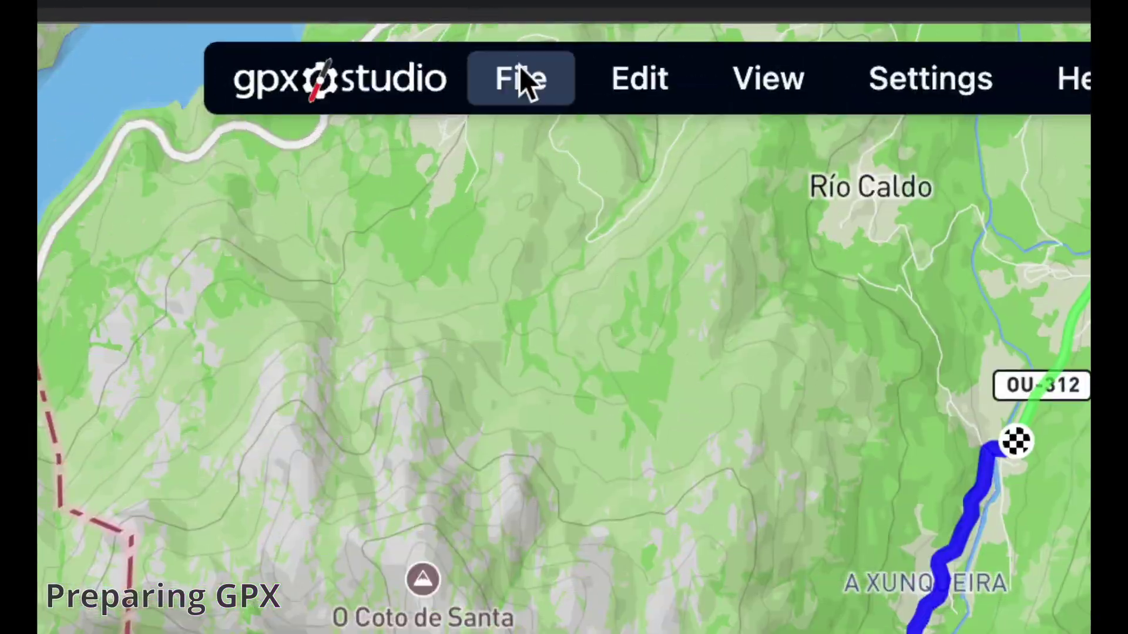
- Export the 7.99 km middle section and download it as a GPX file
click(521, 74)
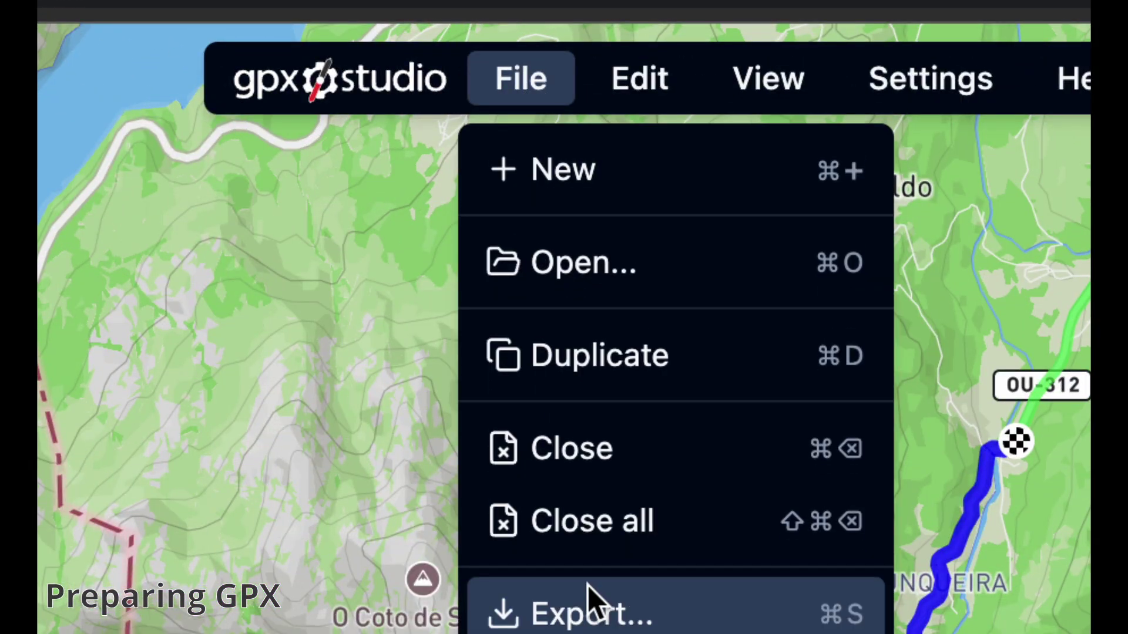
click(588, 602)
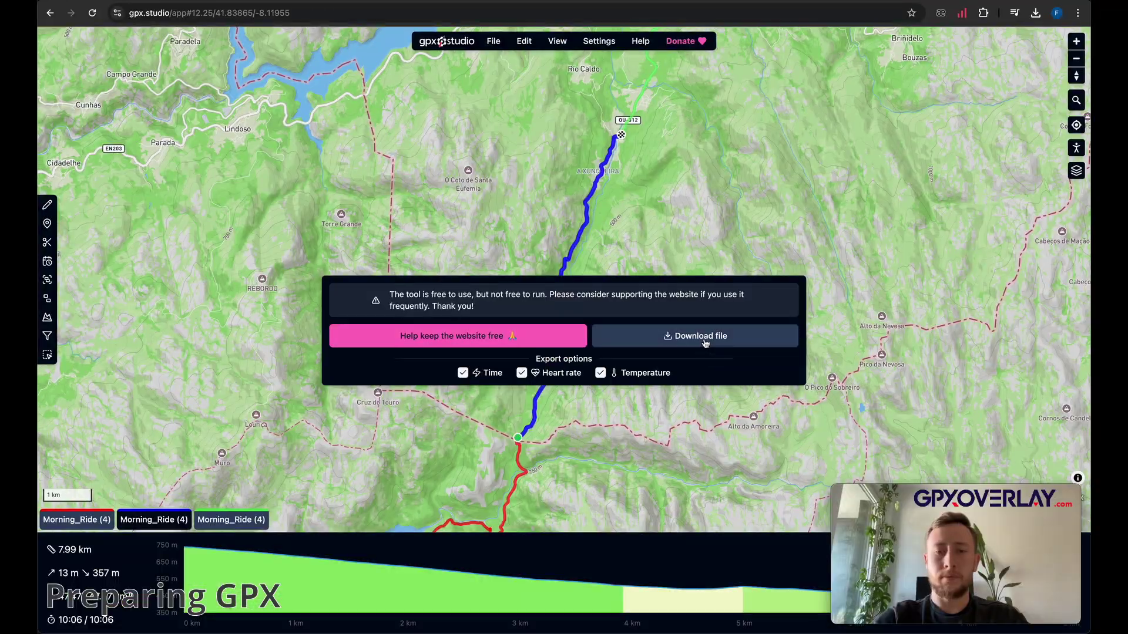
click(704, 338)
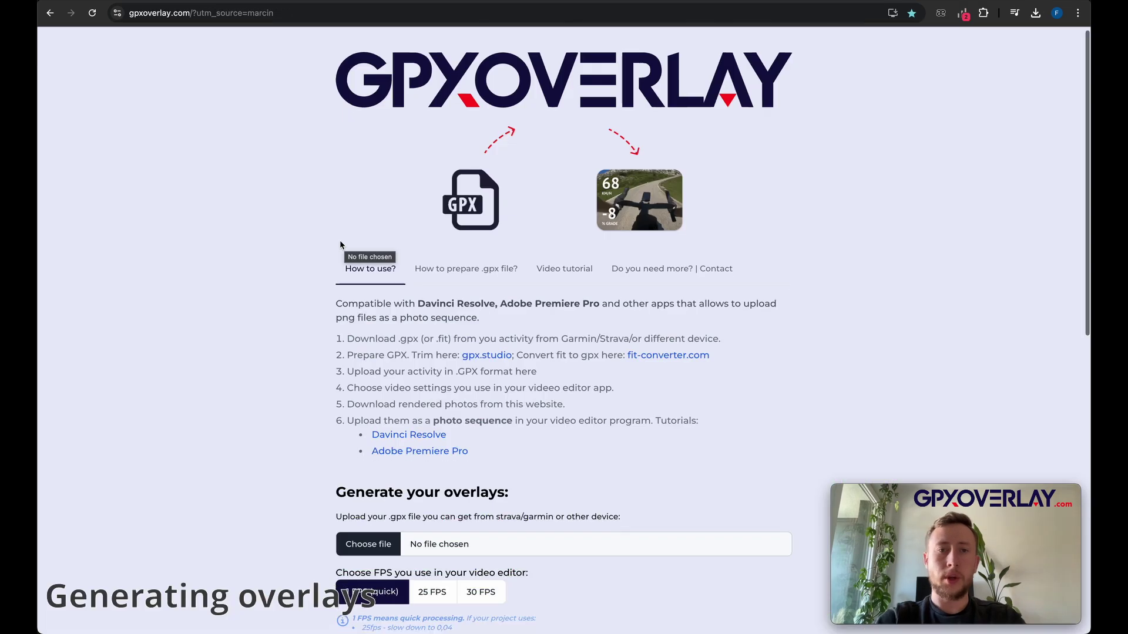
- Upload tutorial.gpx as the activity file in GPX Overlay
scroll(340, 239, up, 1)
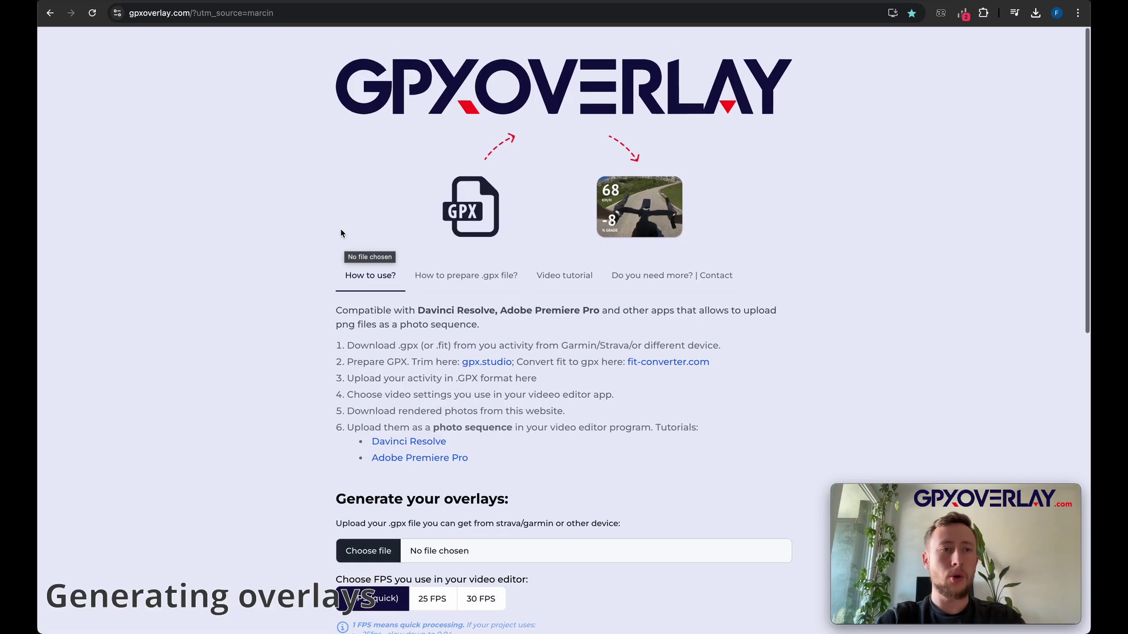
scroll(293, 415, down, 5)
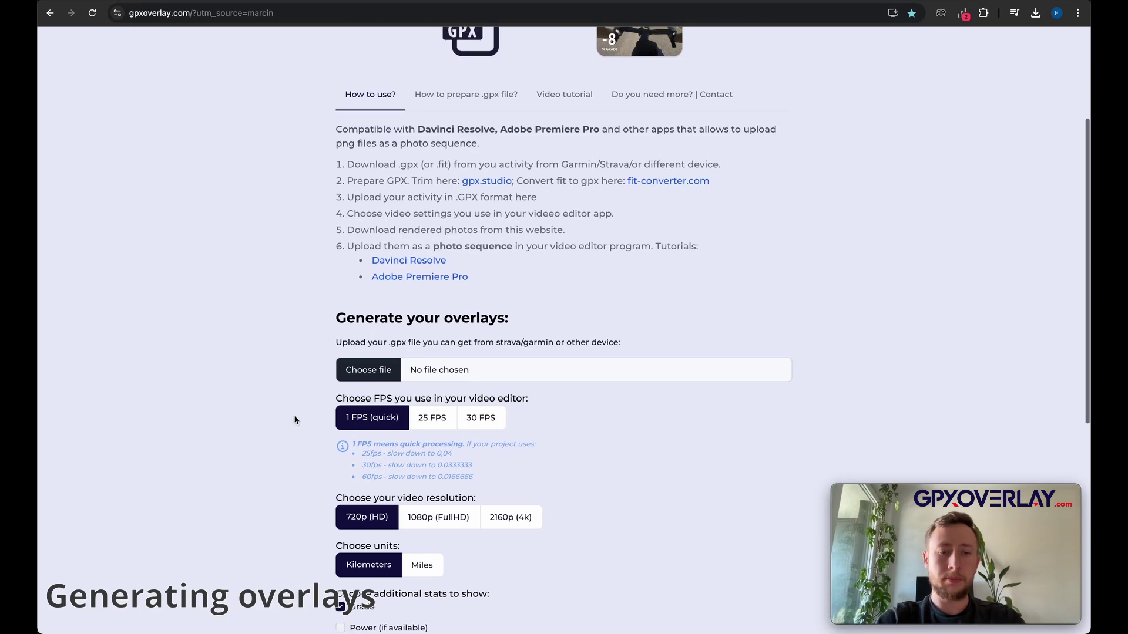
click(368, 283)
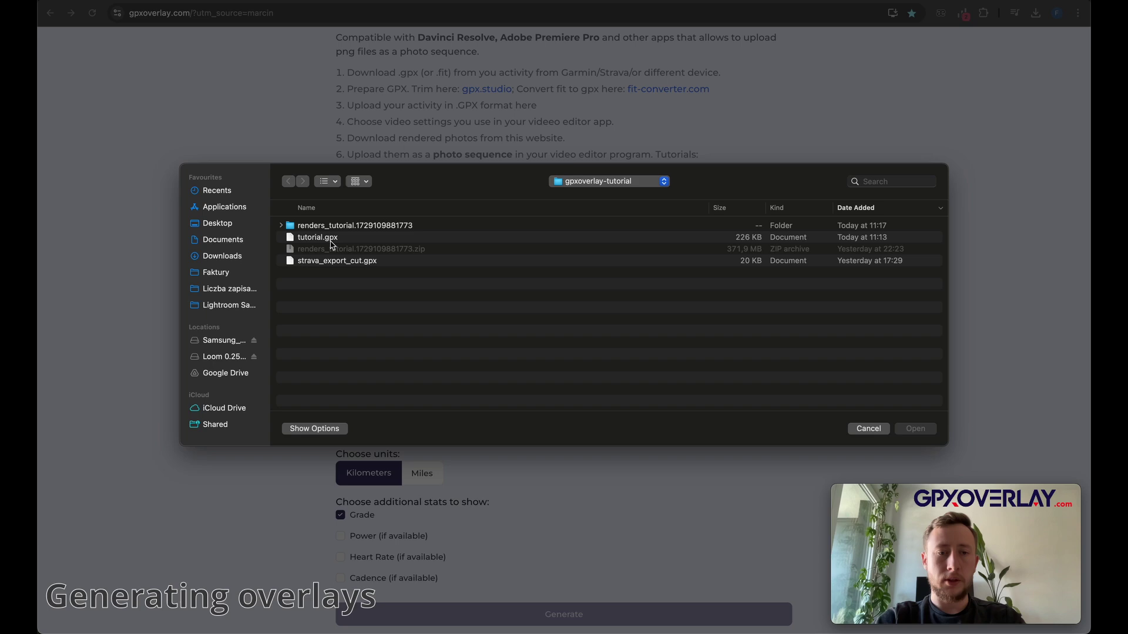
double_click(327, 237)
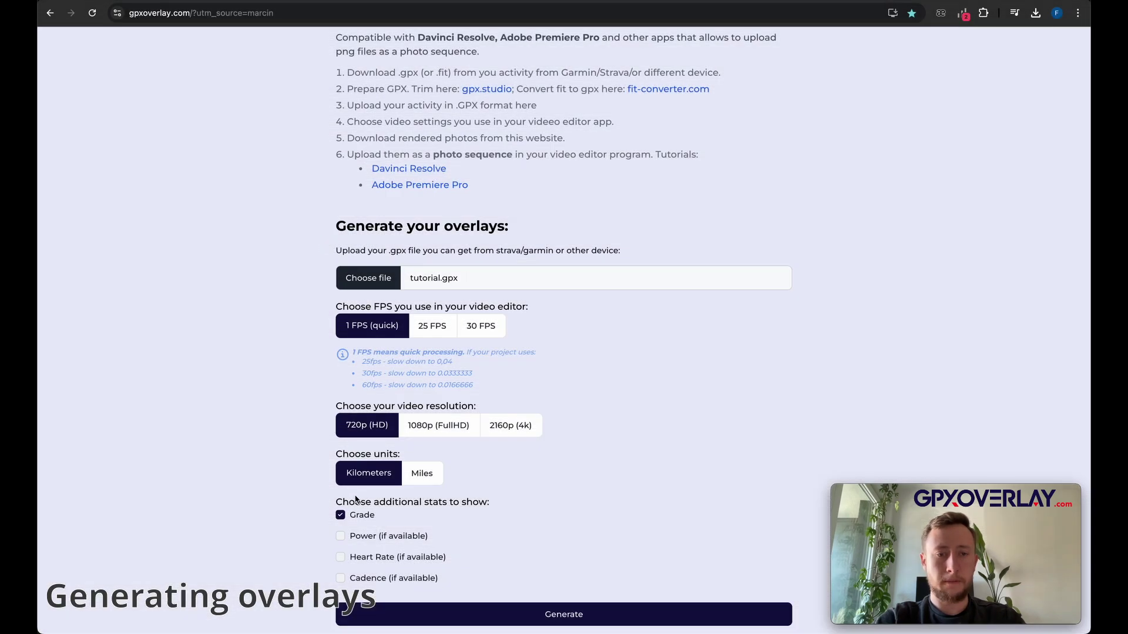
- Choose 30 FPS and 1080p (FullHD), then generate the overlay frames
scroll(355, 500, down, 3)
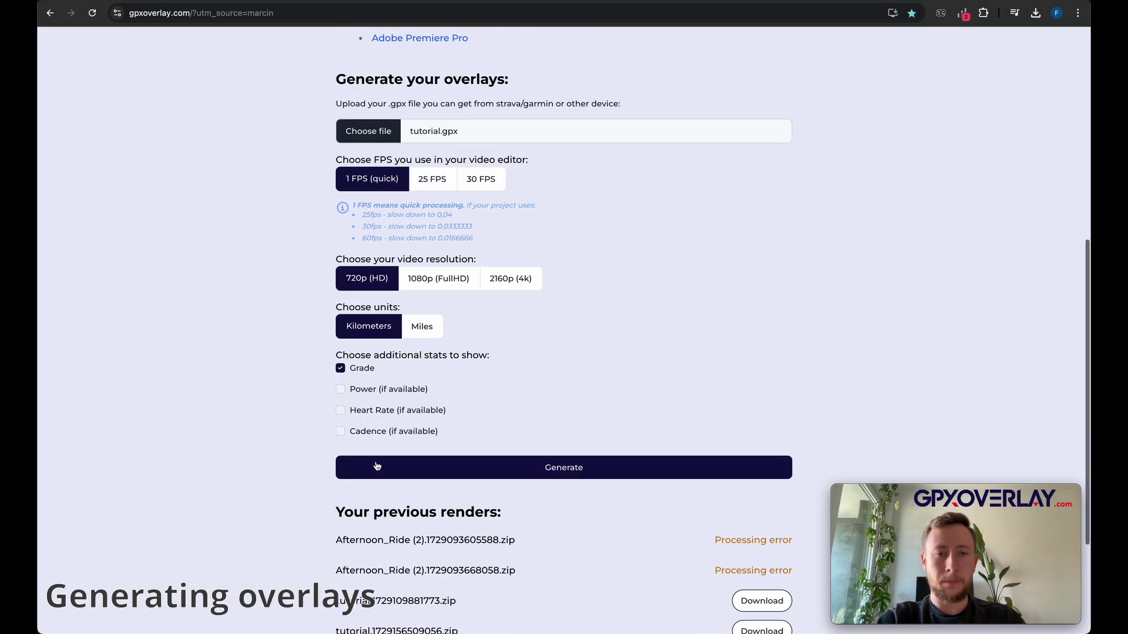
click(472, 182)
click(447, 278)
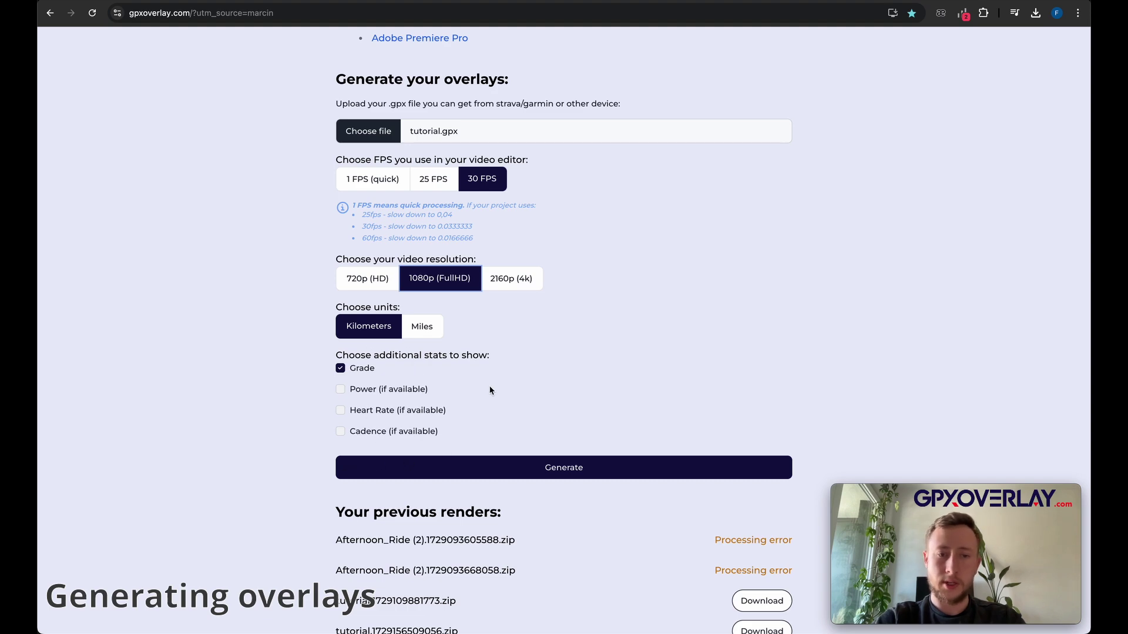
scroll(445, 476, down, 1)
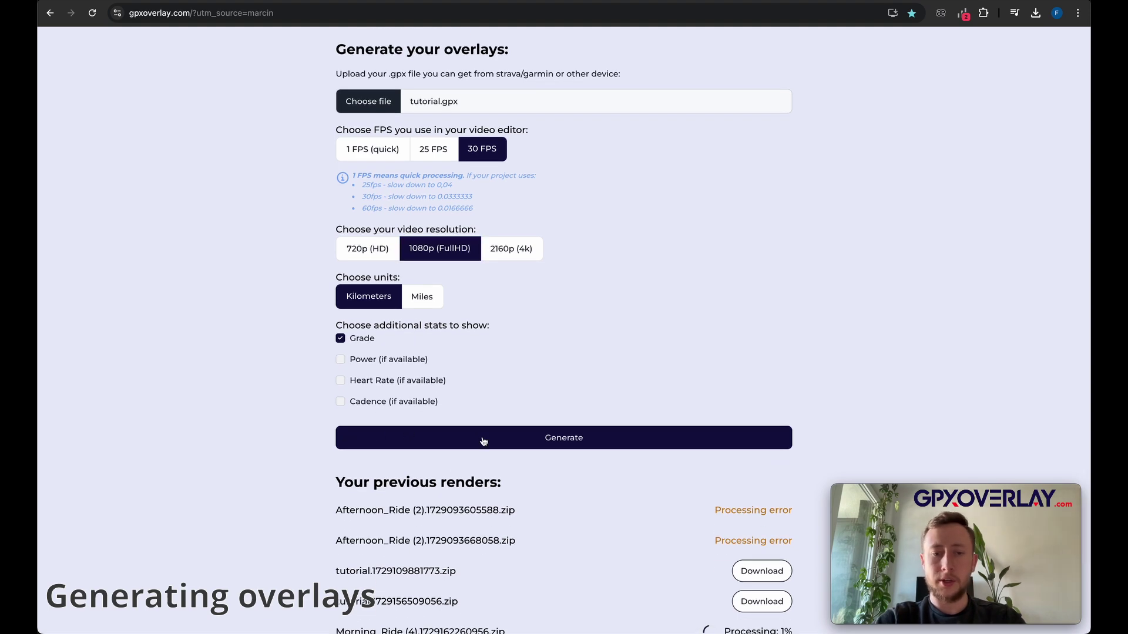
click(483, 440)
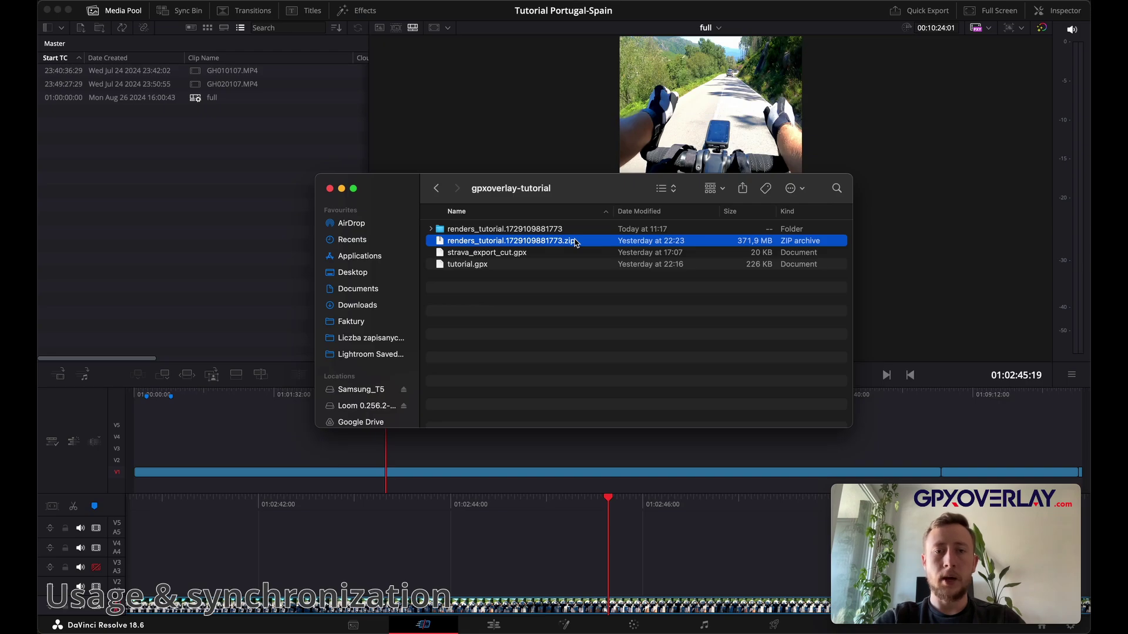
- Open the renders_tutorial folder in Finder and select the part-3 folder
double_click(566, 231)
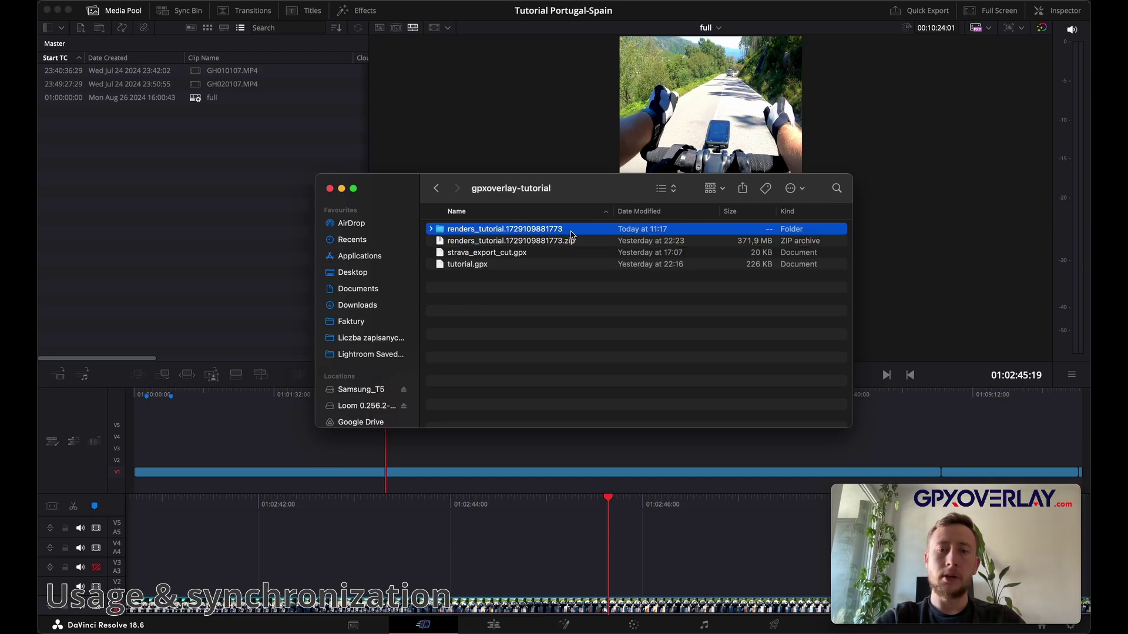
click(558, 232)
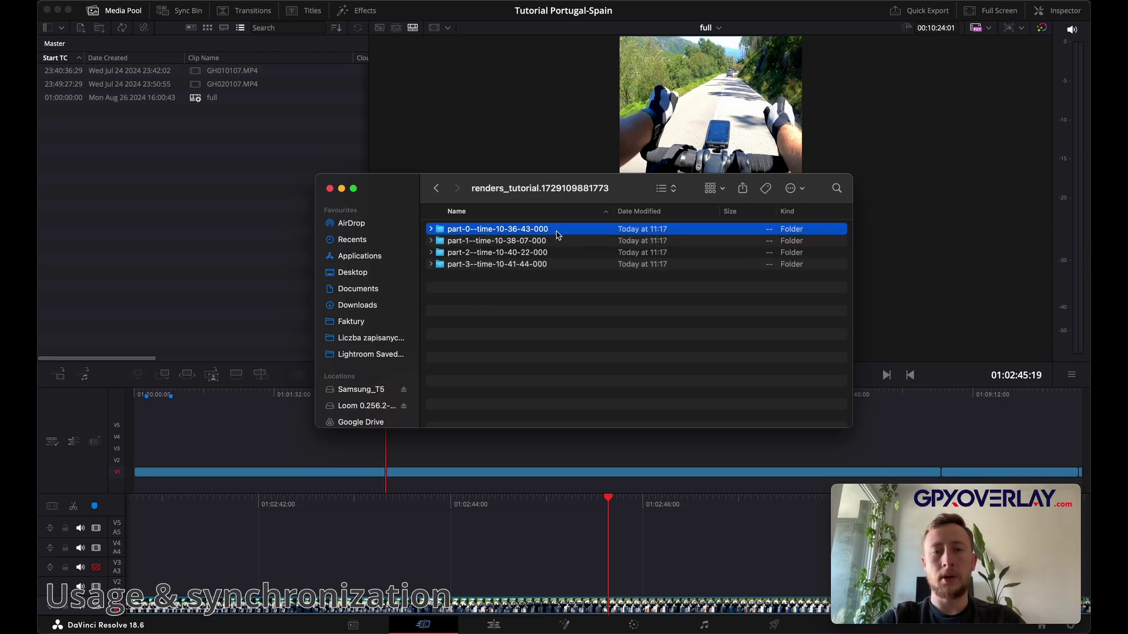
key(Down)
key(Down)
key(Down)
key(Up)
key(Up)
key(Up)
key(Down)
key(Down)
key(Down)
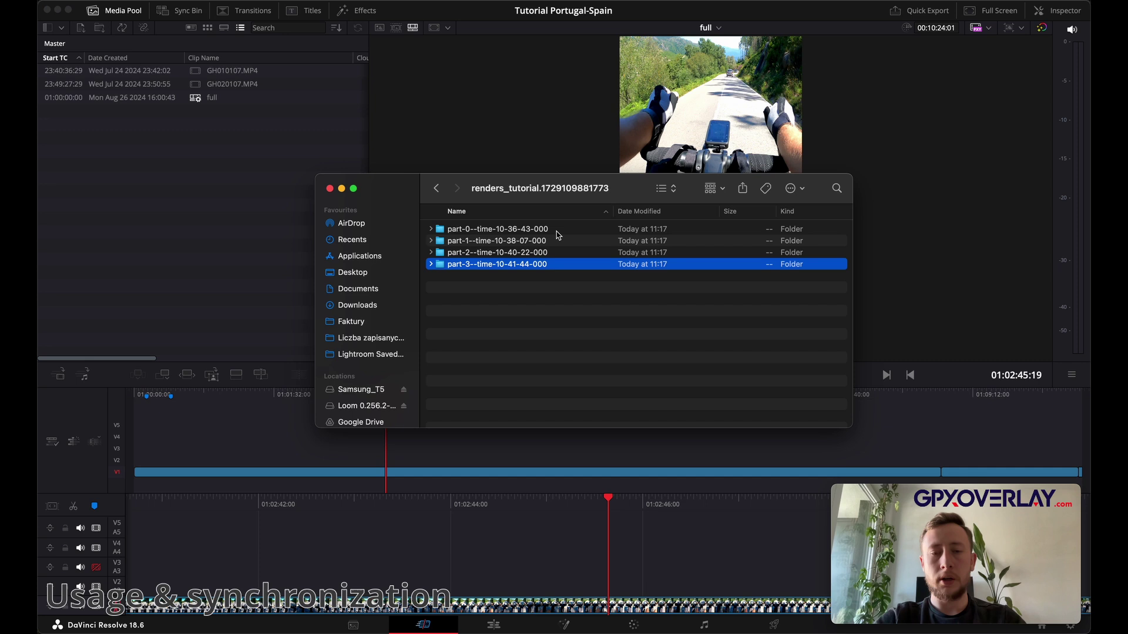
key(Up)
key(Up)
key(Up)
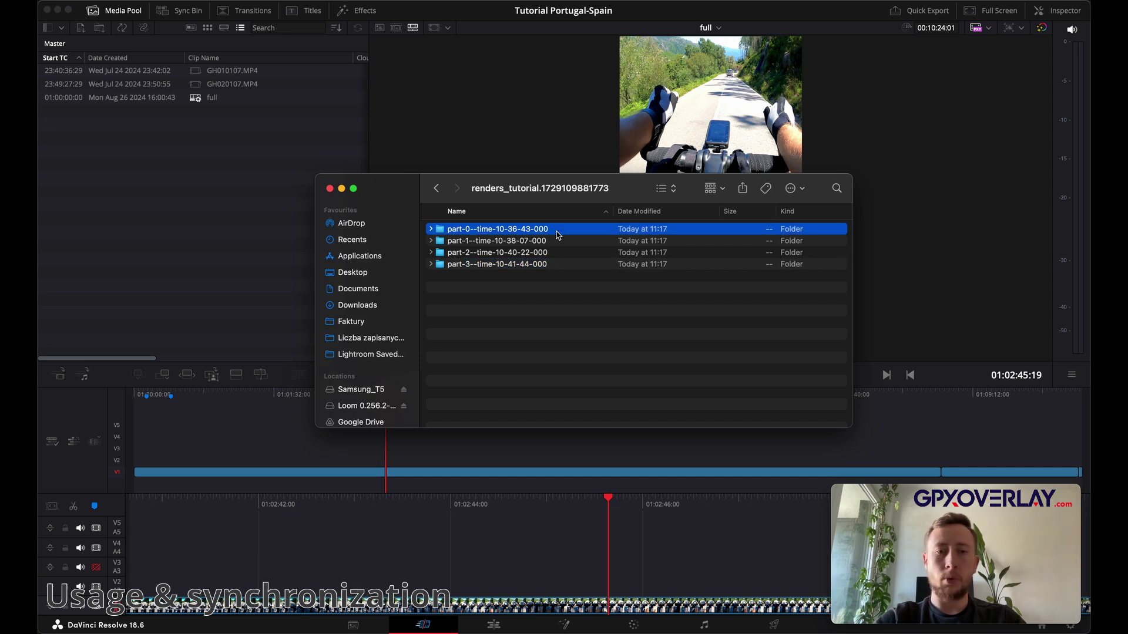
click(552, 267)
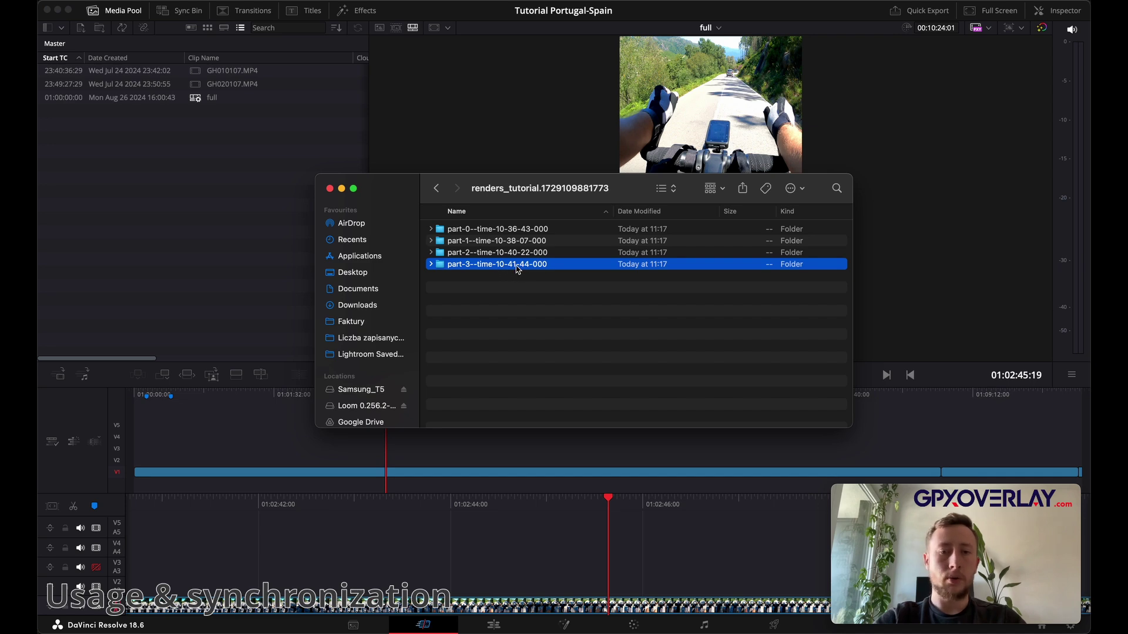
drag(558, 188, 742, 79)
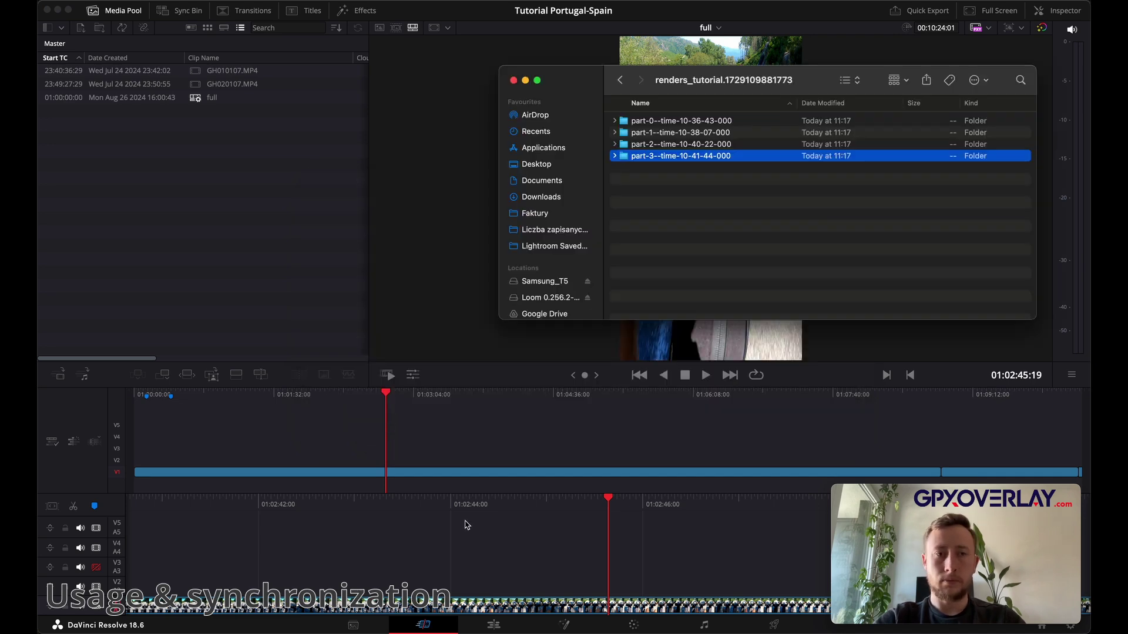
- On Resolve's Media page, import the part-3 PNG sequence into the Media Pool and select frame-[0-18870].png
click(355, 341)
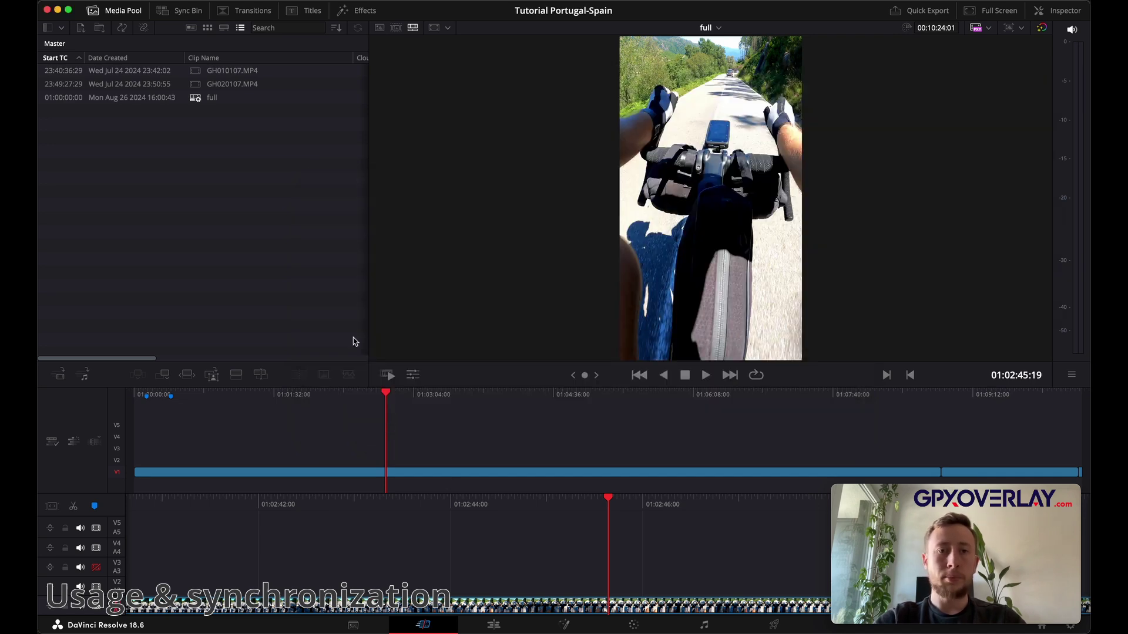
click(353, 624)
click(255, 283)
key(super+Tab)
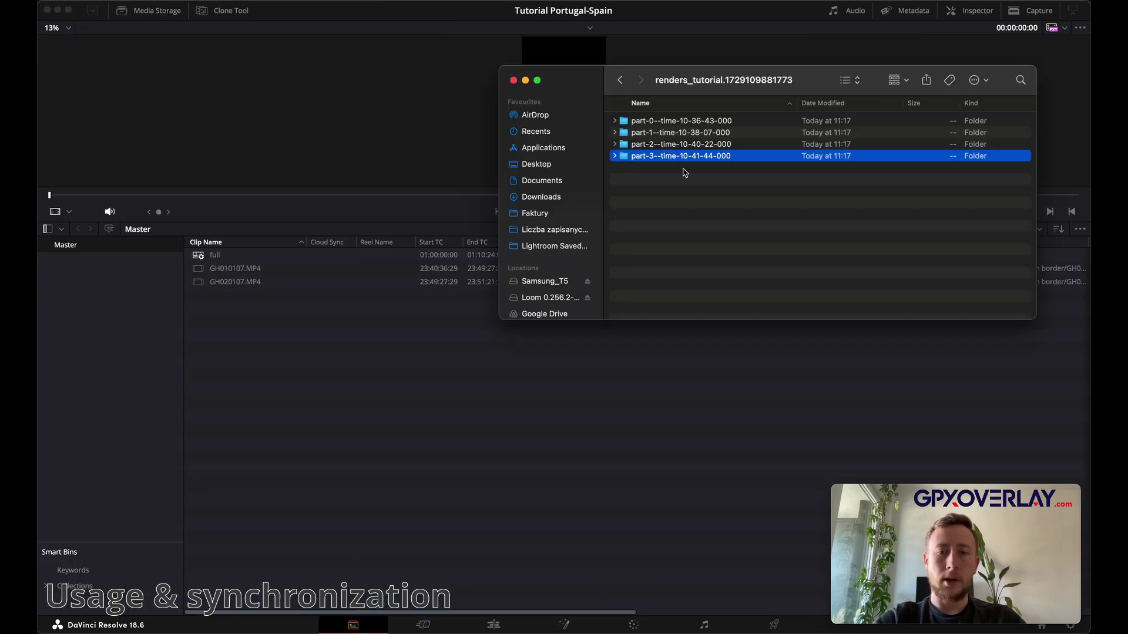
drag(662, 160, 390, 356)
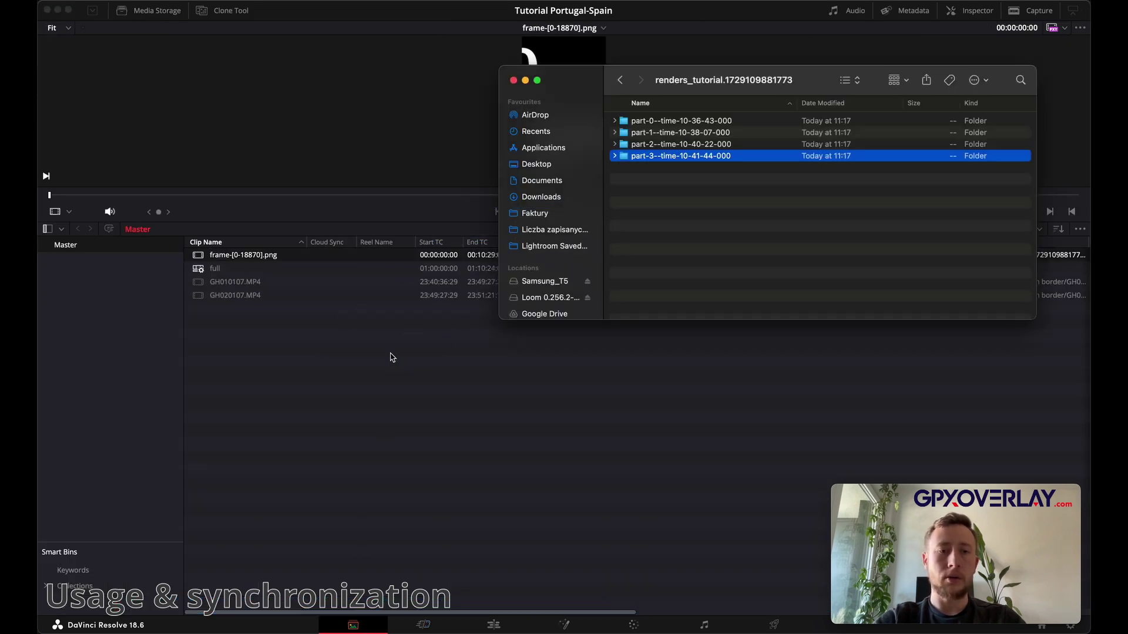
double_click(704, 161)
scroll(646, 219, down, 4)
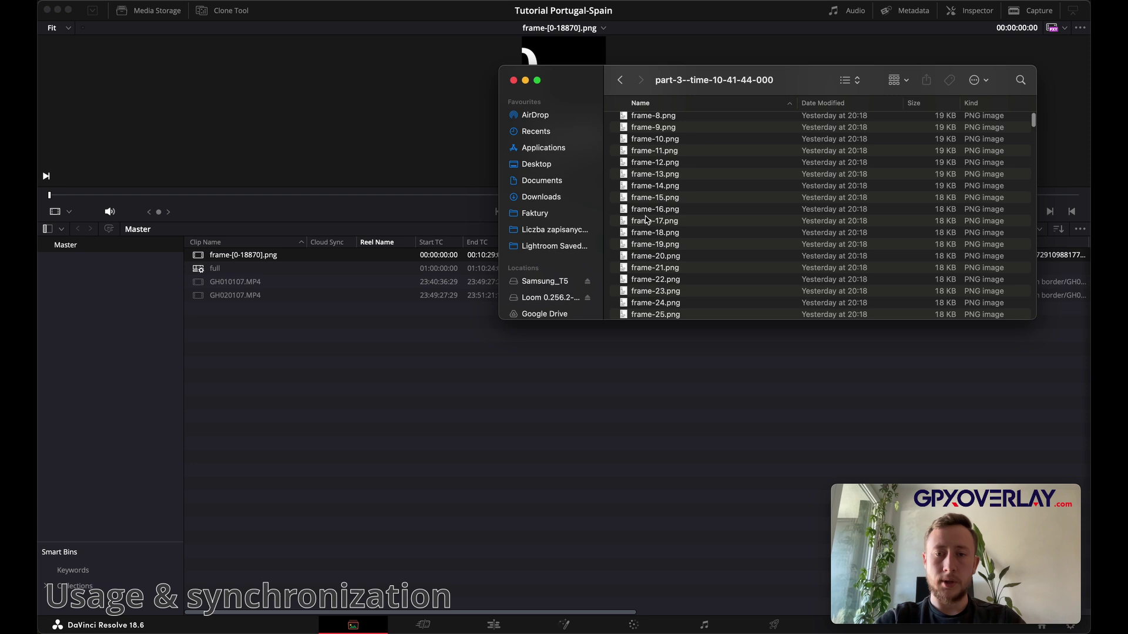
click(427, 370)
click(233, 259)
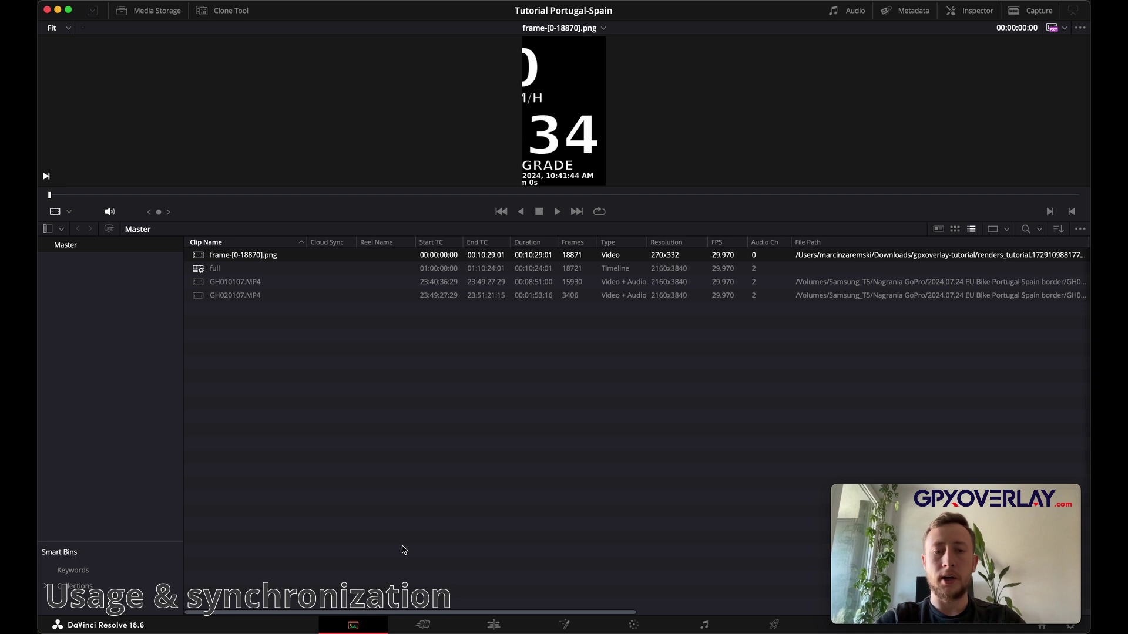
- Place the overlay sequence on V2 and set Zoom 0.4, Position X -311, Y -641
click(420, 625)
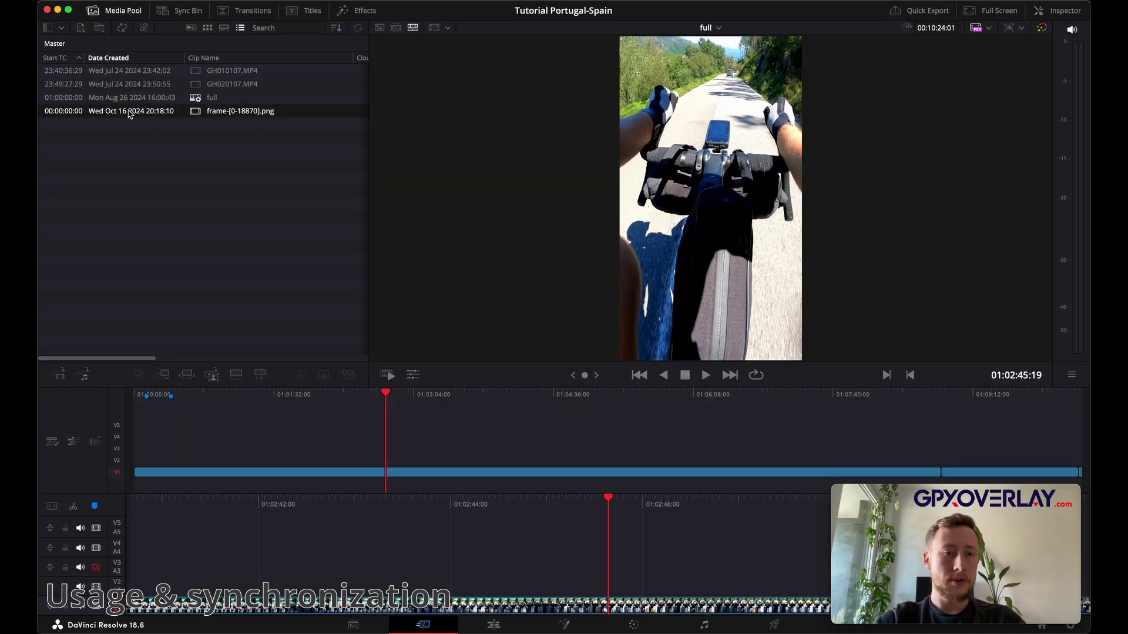
drag(130, 113, 351, 584)
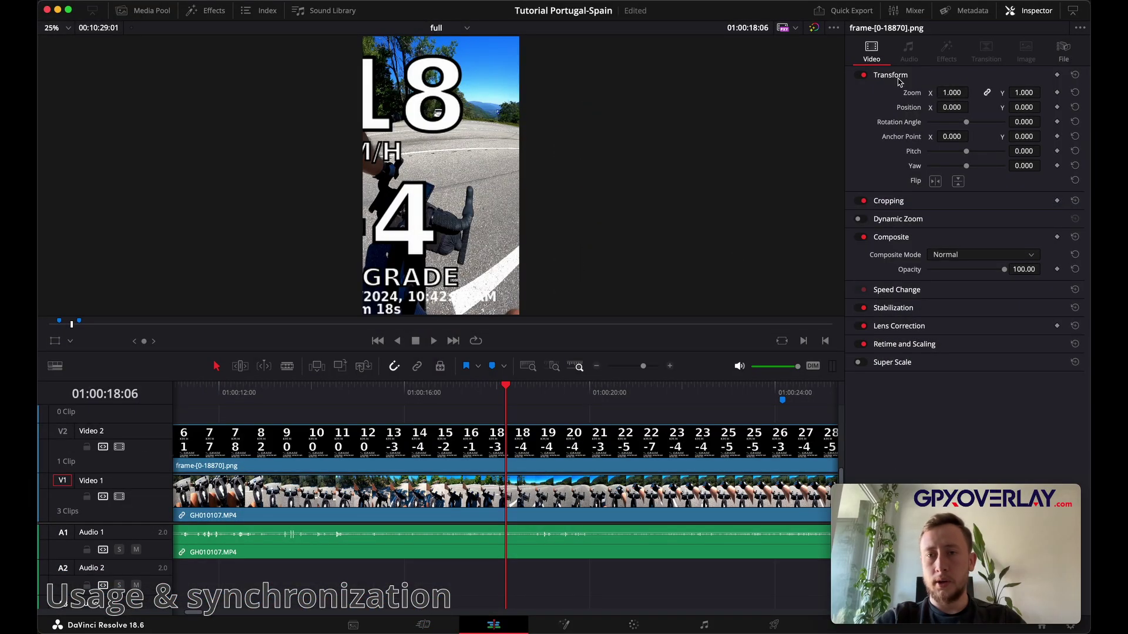
click(960, 94)
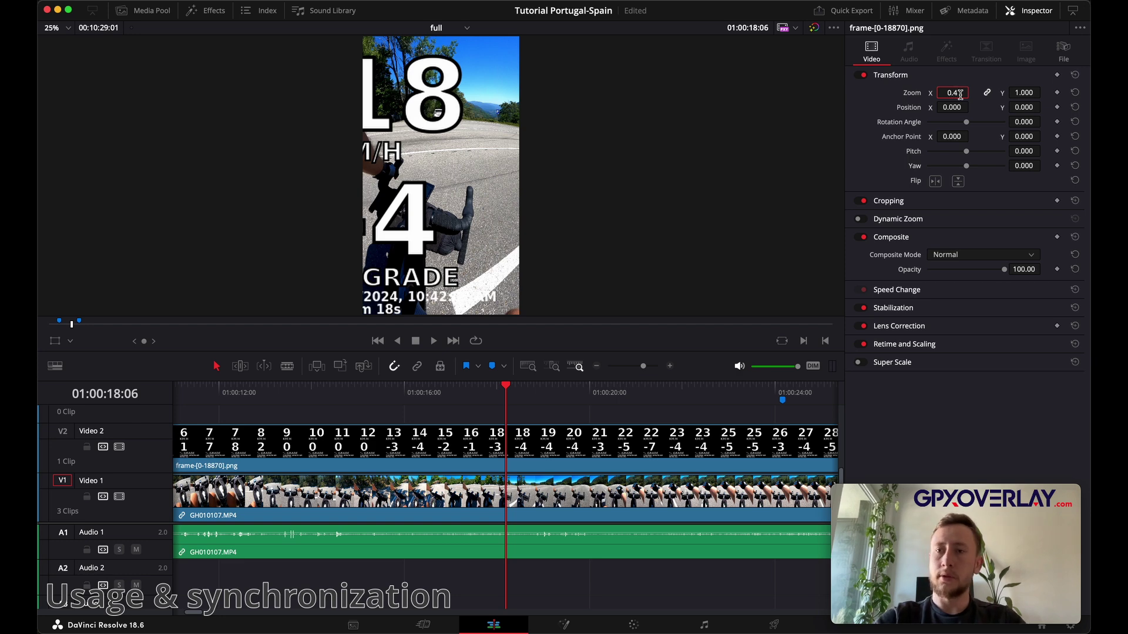
key(Return)
click(957, 109)
drag(952, 108, 899, 107)
drag(1029, 108, 1044, 107)
key(shift+3)
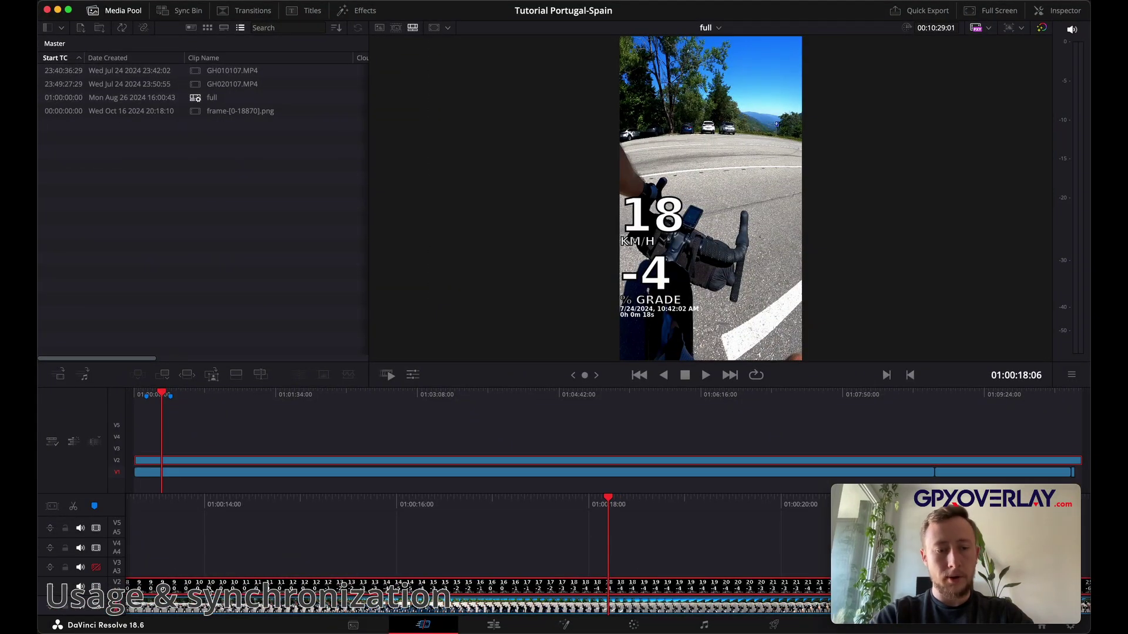
- Slide the V2 overlay clip later until its speed and grade readings match the GoPro footage
drag(352, 588, 587, 590)
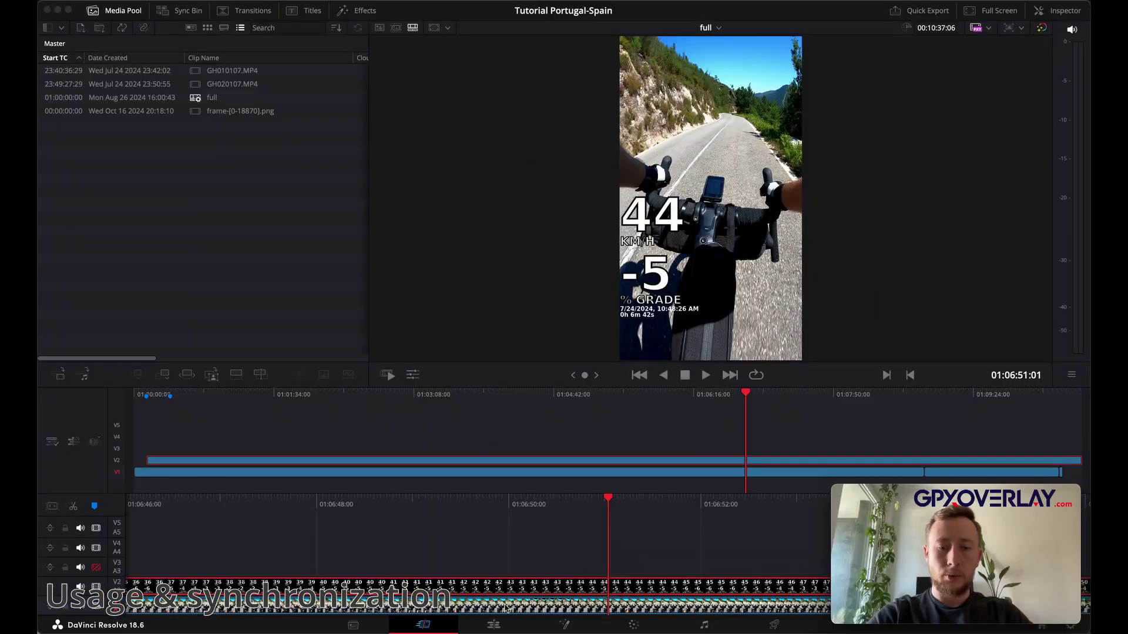
- On the Edit page, expand the overlay clip's Cropping settings in the Inspector
click(494, 625)
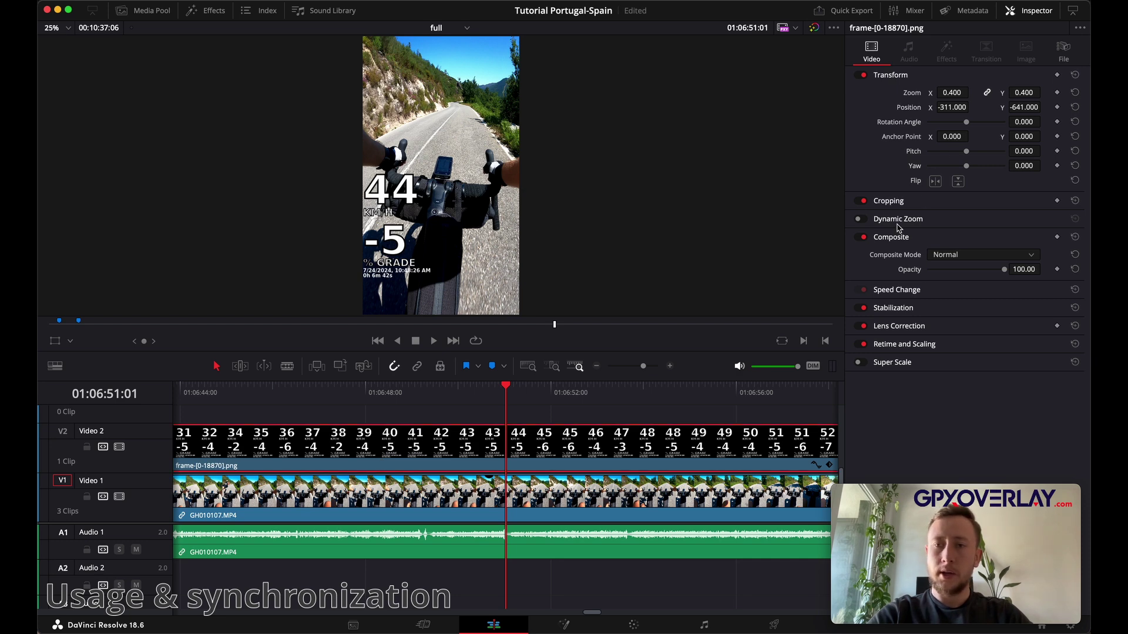
click(888, 201)
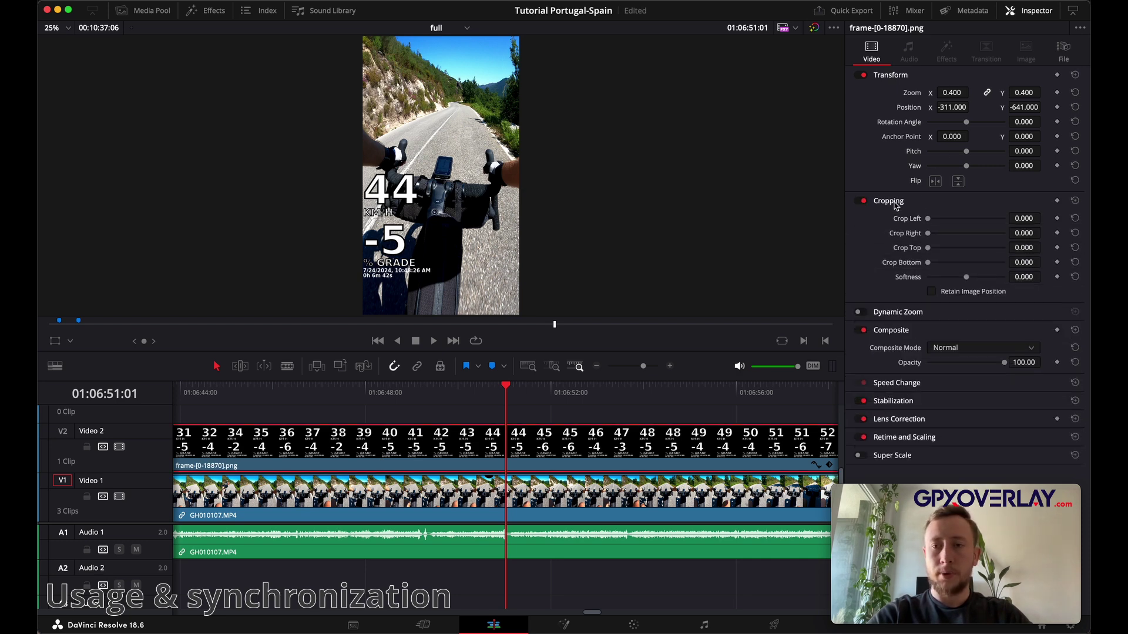